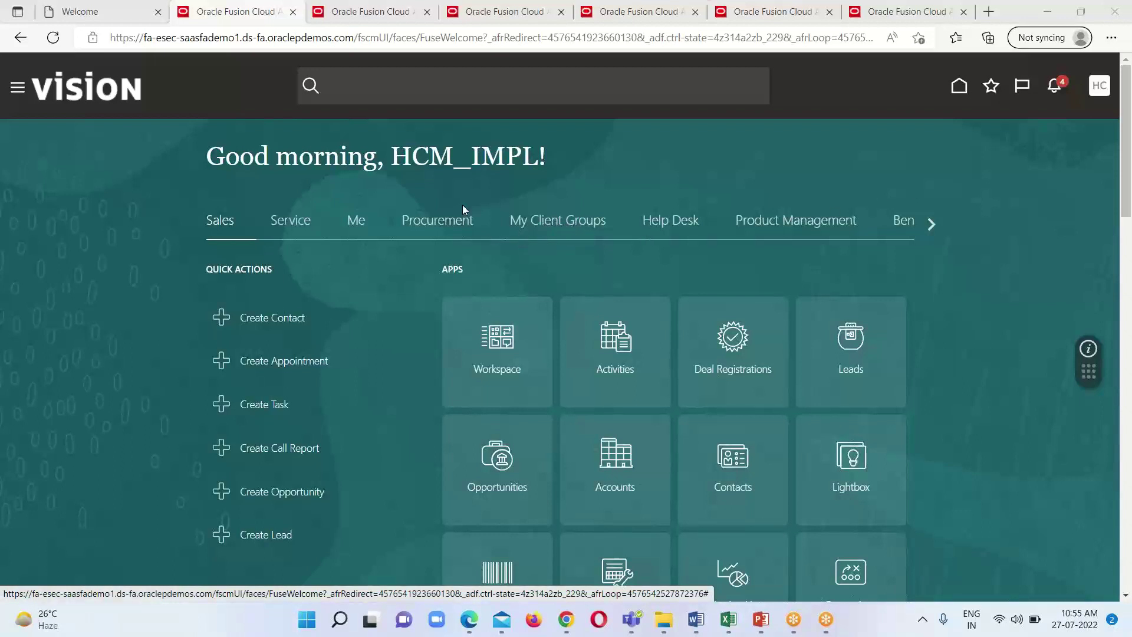
Open the Data Exchange work area from the My Client Groups apps
{"action": "left_click", "coordinate": [562, 226]}
{"action": "scroll", "coordinate": [766, 253], "scroll_direction": "down", "scroll_amount": 8}
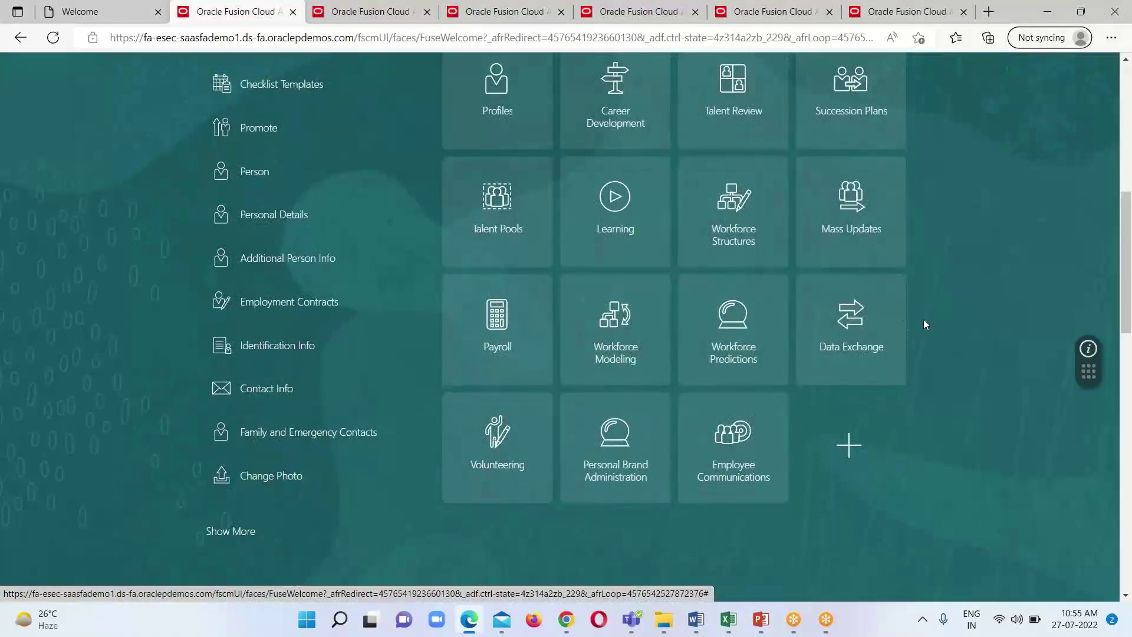
{"action": "left_click", "coordinate": [842, 335]}
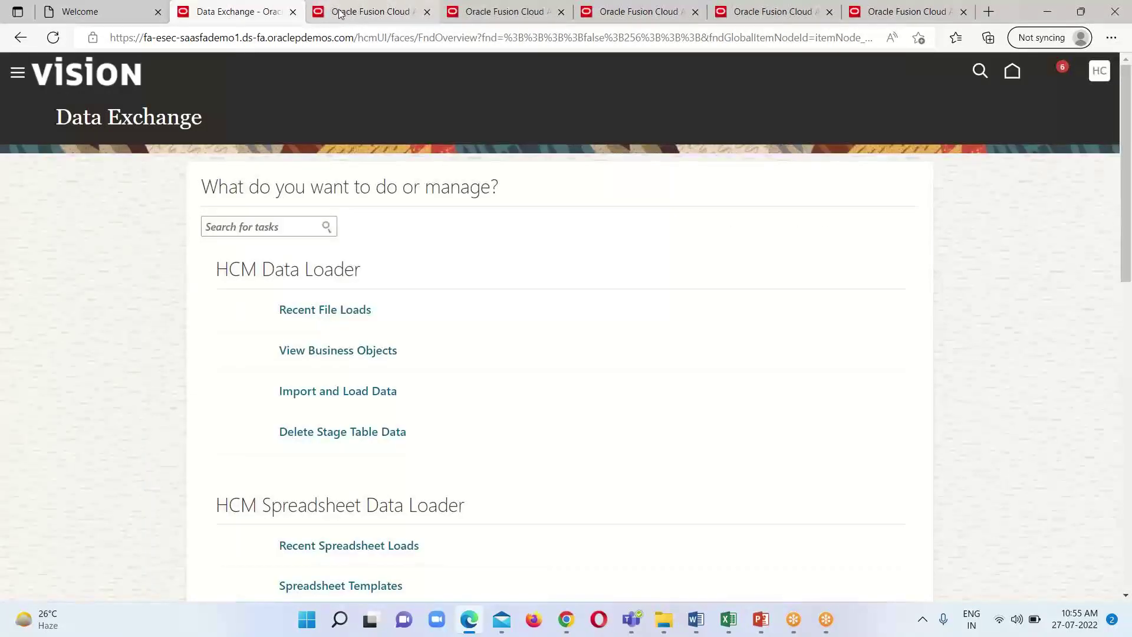
In the next open Oracle Fusion browser tab, go to Setup and Maintenance and open its Search page
{"action": "left_click", "coordinate": [341, 13]}
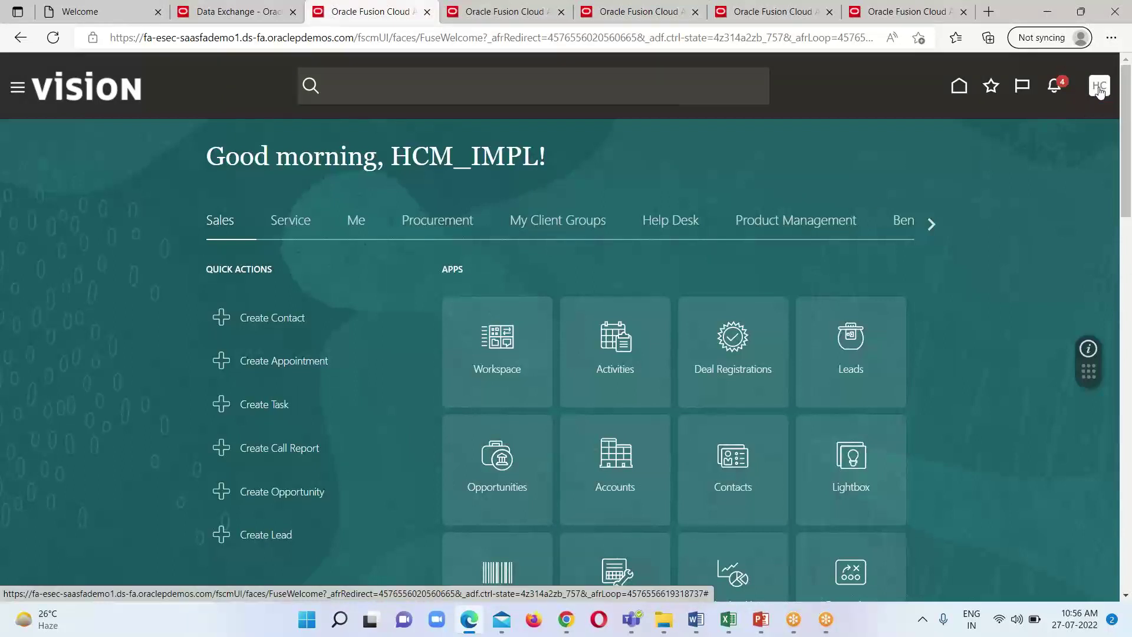
{"action": "left_click", "coordinate": [1098, 87]}
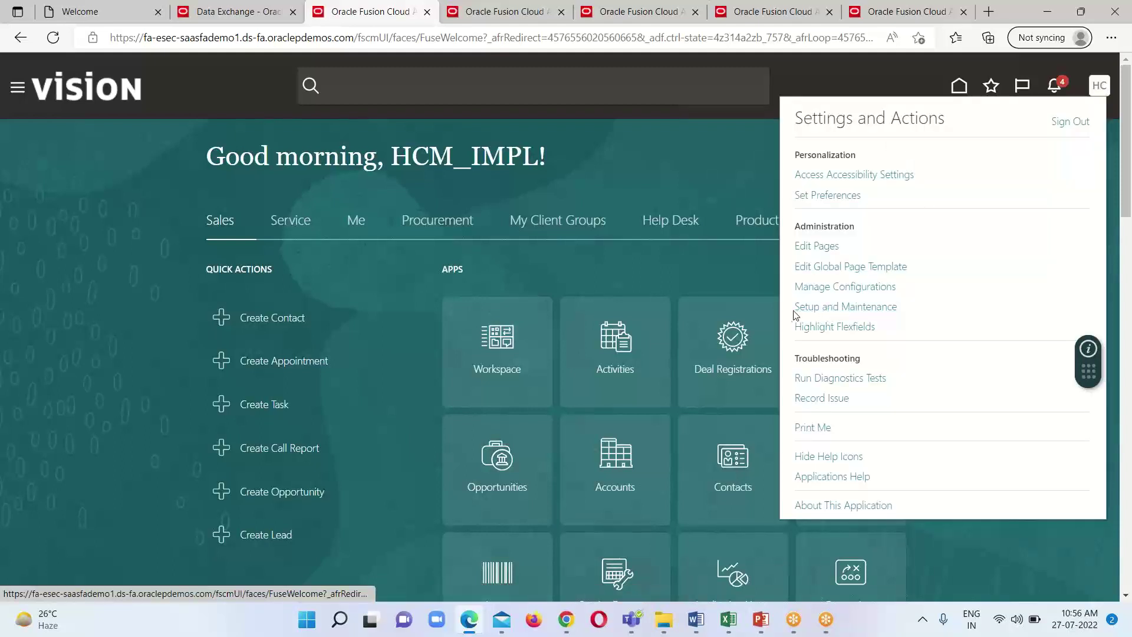
{"action": "left_click", "coordinate": [852, 307]}
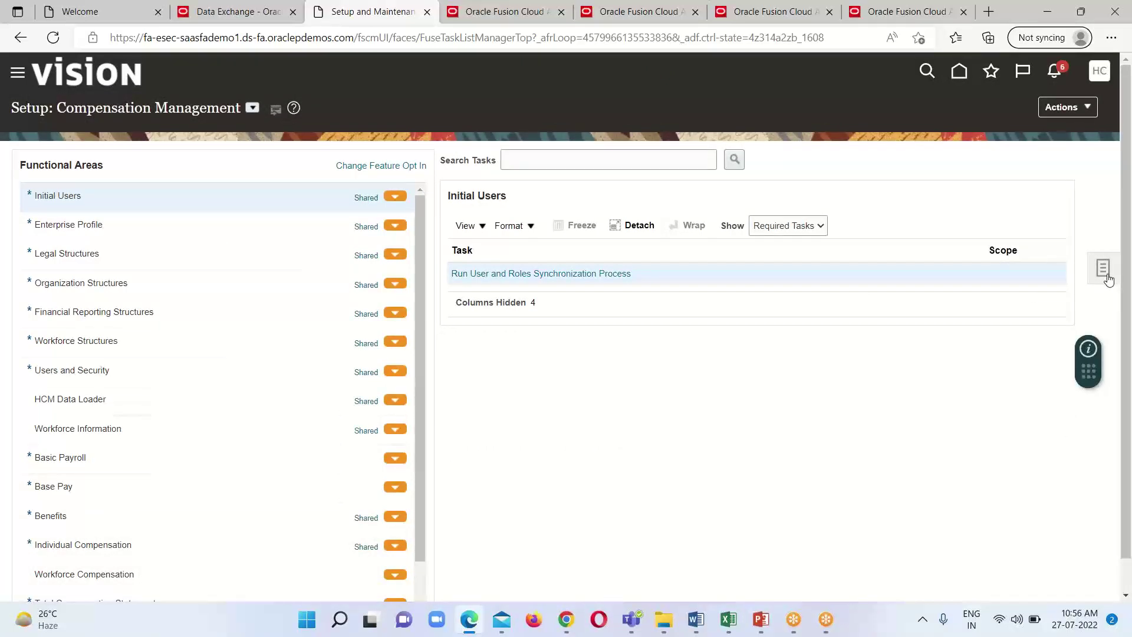
{"action": "left_click", "coordinate": [1107, 279]}
{"action": "left_click", "coordinate": [970, 274]}
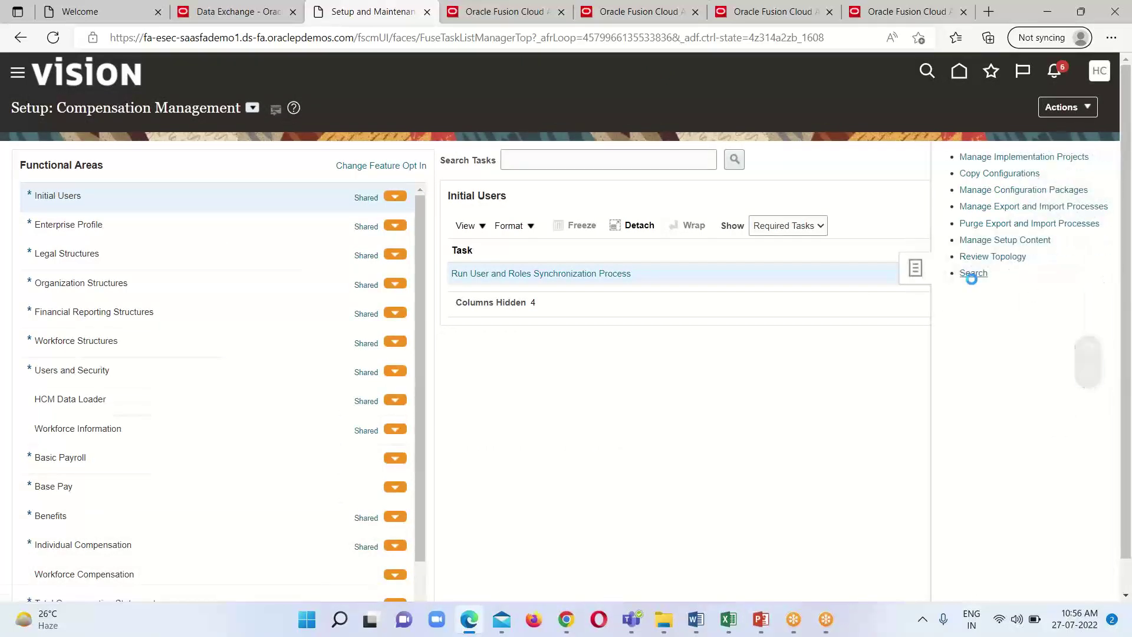
Search the setup tasks for "Manage Departments" and open that task
{"action": "left_click", "coordinate": [316, 159]}
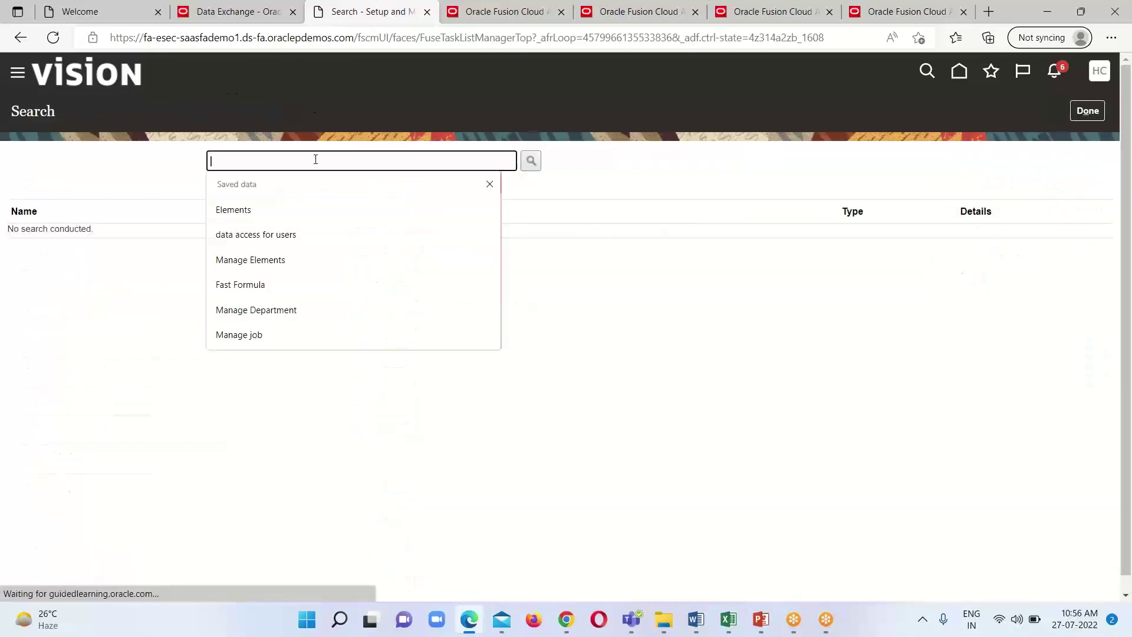
{"action": "type", "text": "MA"}
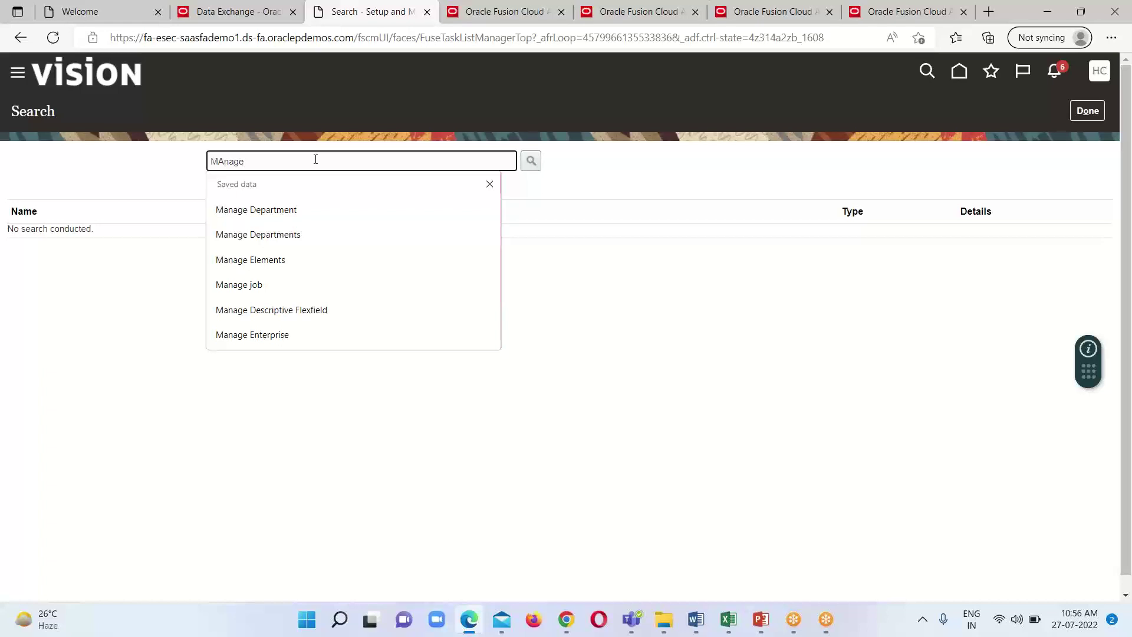
{"action": "left_click", "coordinate": [270, 239]}
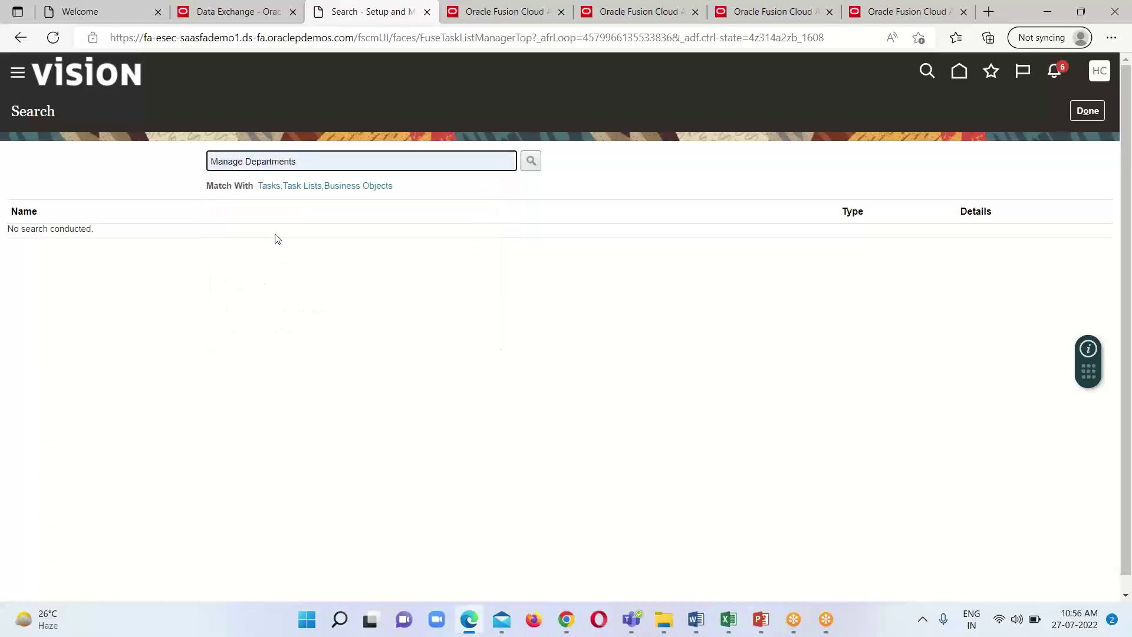
{"action": "left_click", "coordinate": [531, 163]}
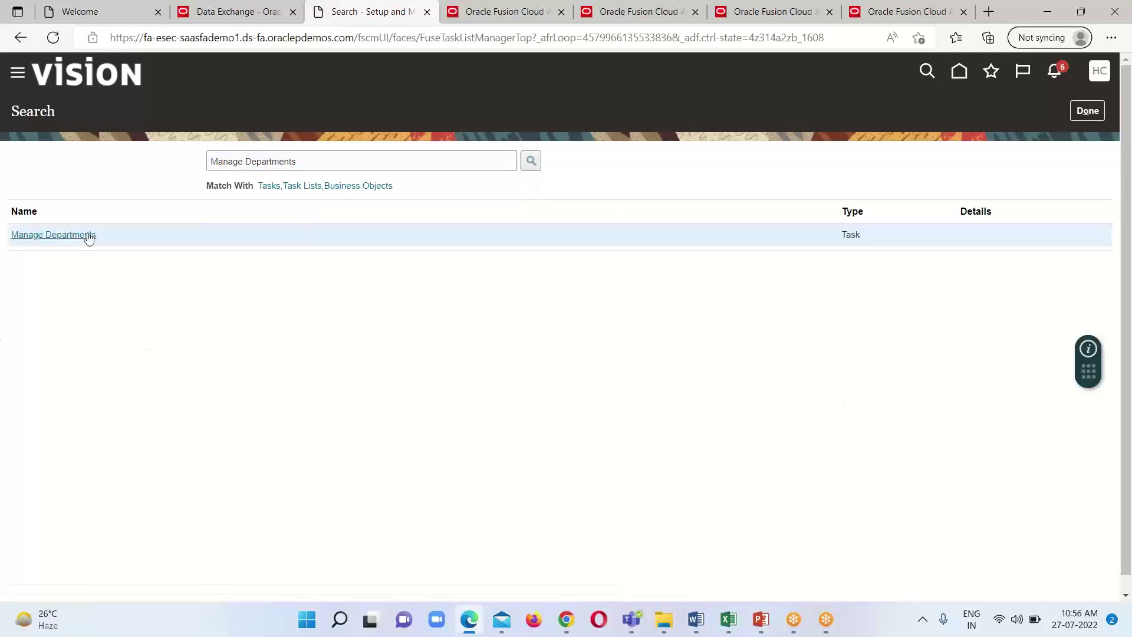
{"action": "left_click", "coordinate": [64, 235]}
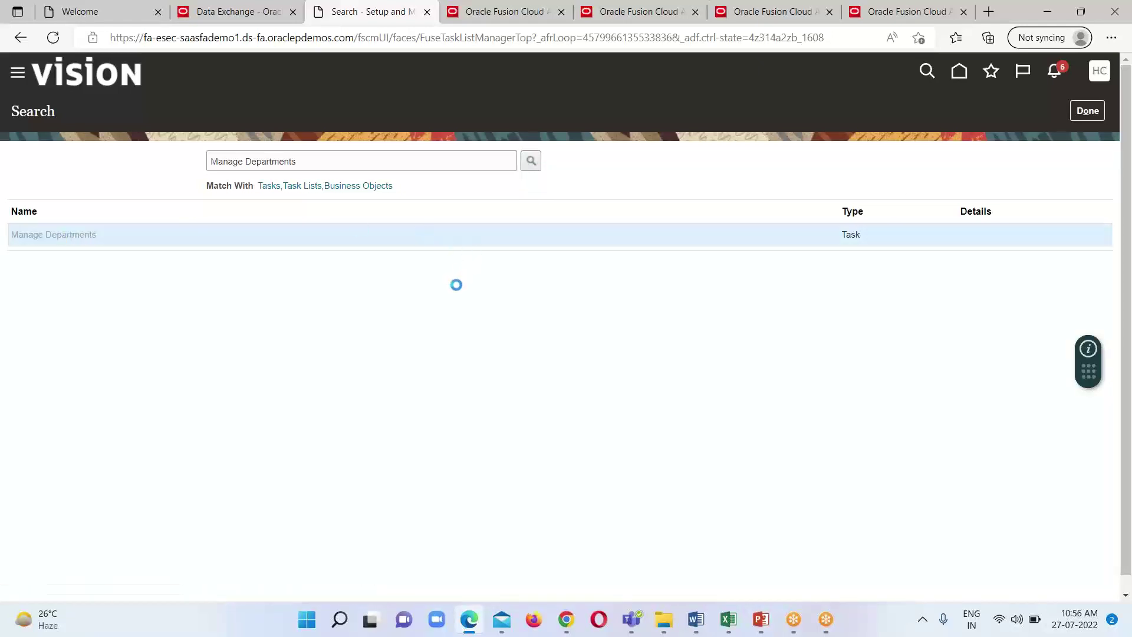
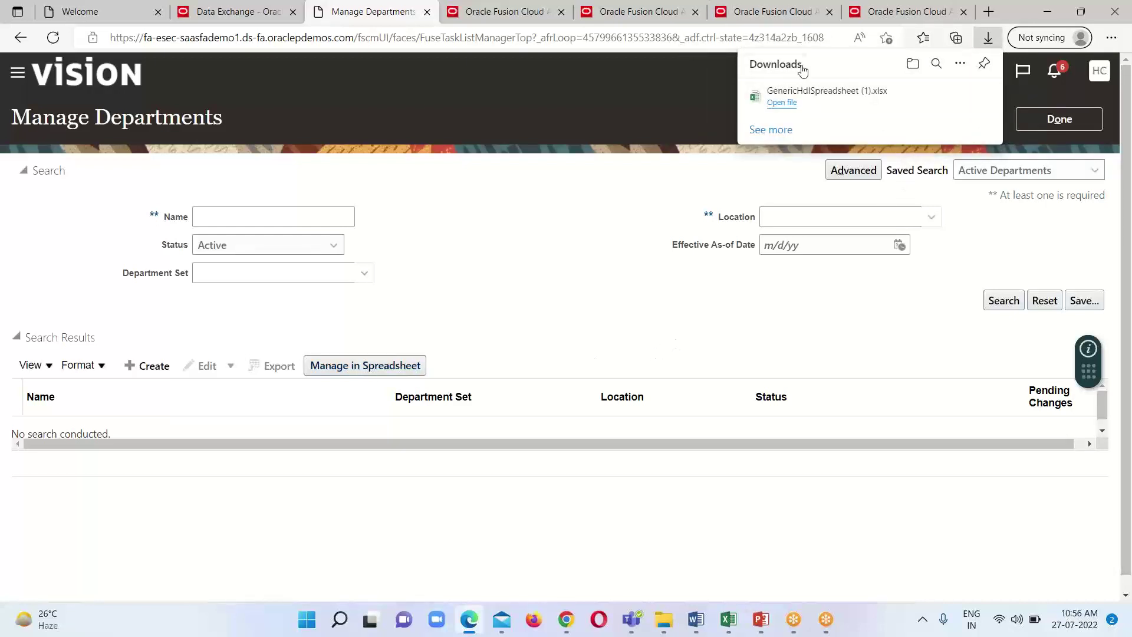
Open the downloaded GenericHdlSpreadsheet (1).xlsx in Excel and enable it for editing
{"action": "left_click", "coordinate": [813, 102]}
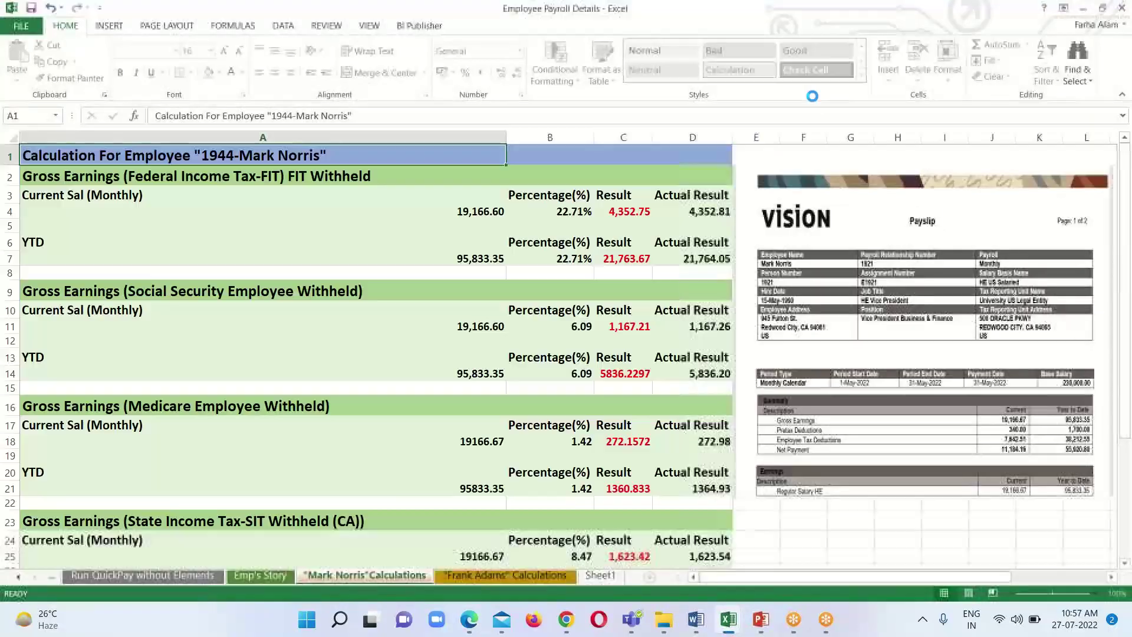
{"action": "mouse_move", "coordinate": [729, 625]}
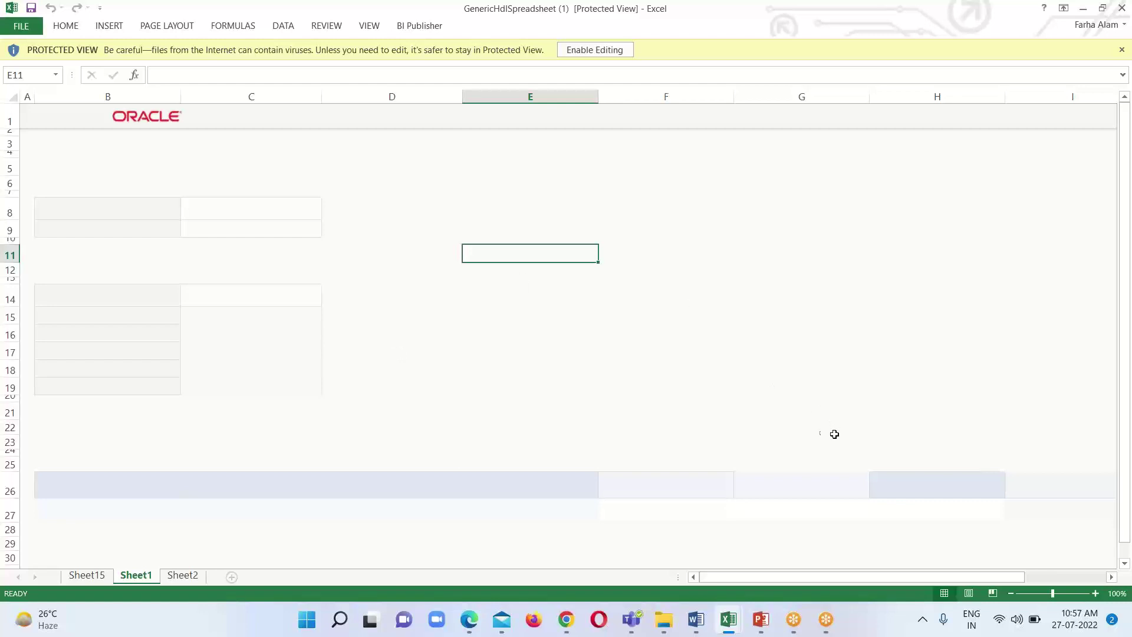
{"action": "left_click", "coordinate": [594, 51]}
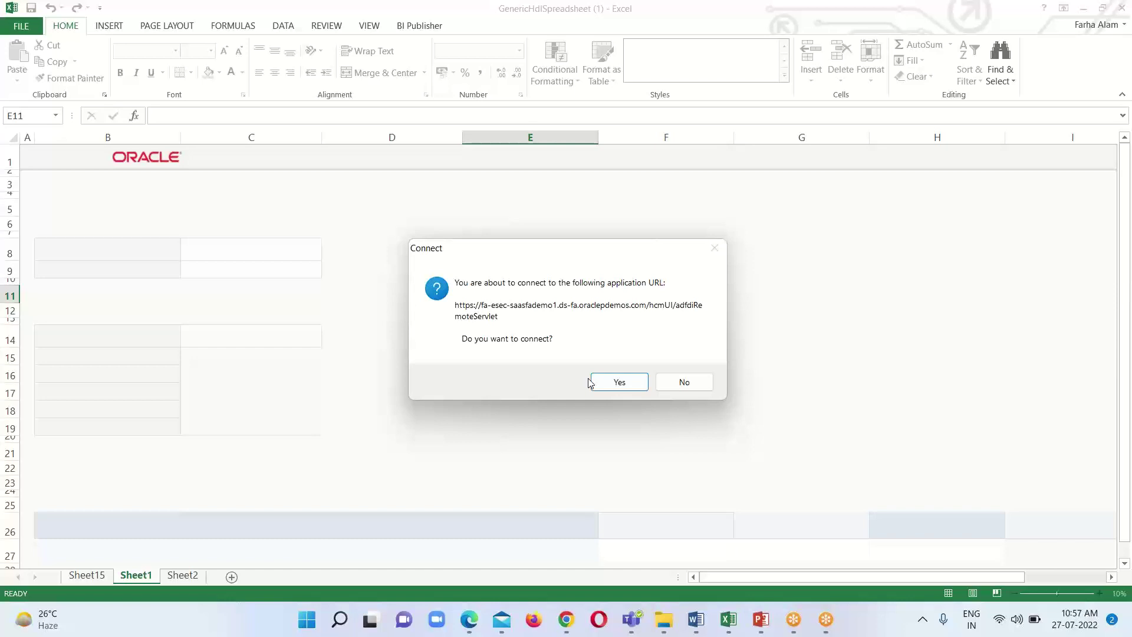
Connect the spreadsheet to the Oracle application URL and sign in to Oracle Applications Cloud with the filled-in credentials
{"action": "left_click", "coordinate": [610, 383]}
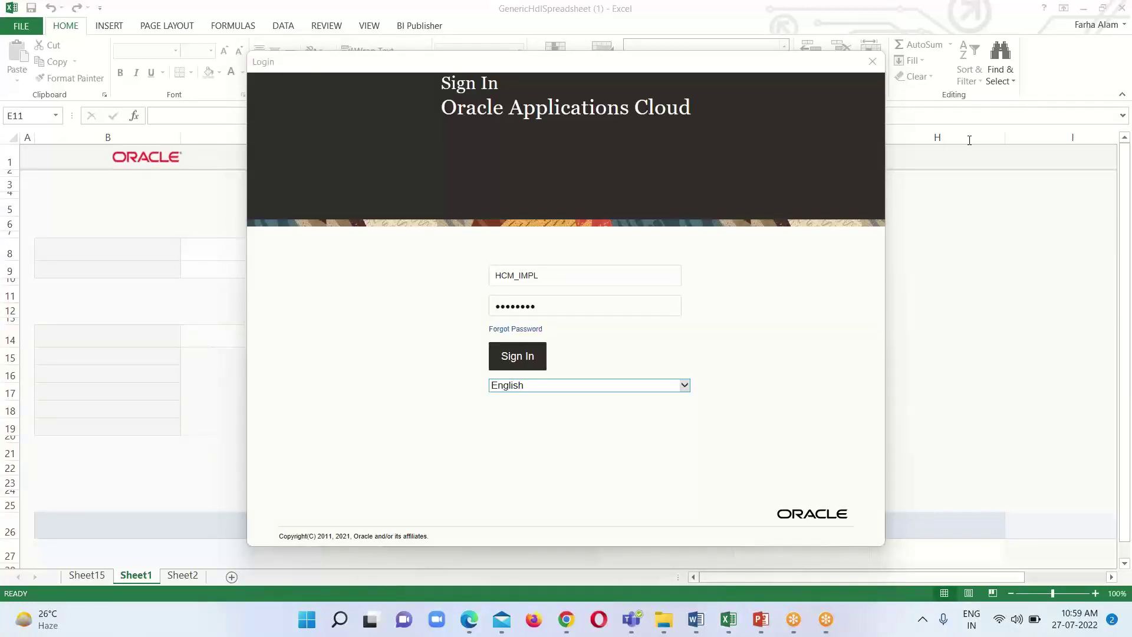
{"action": "left_click", "coordinate": [515, 359]}
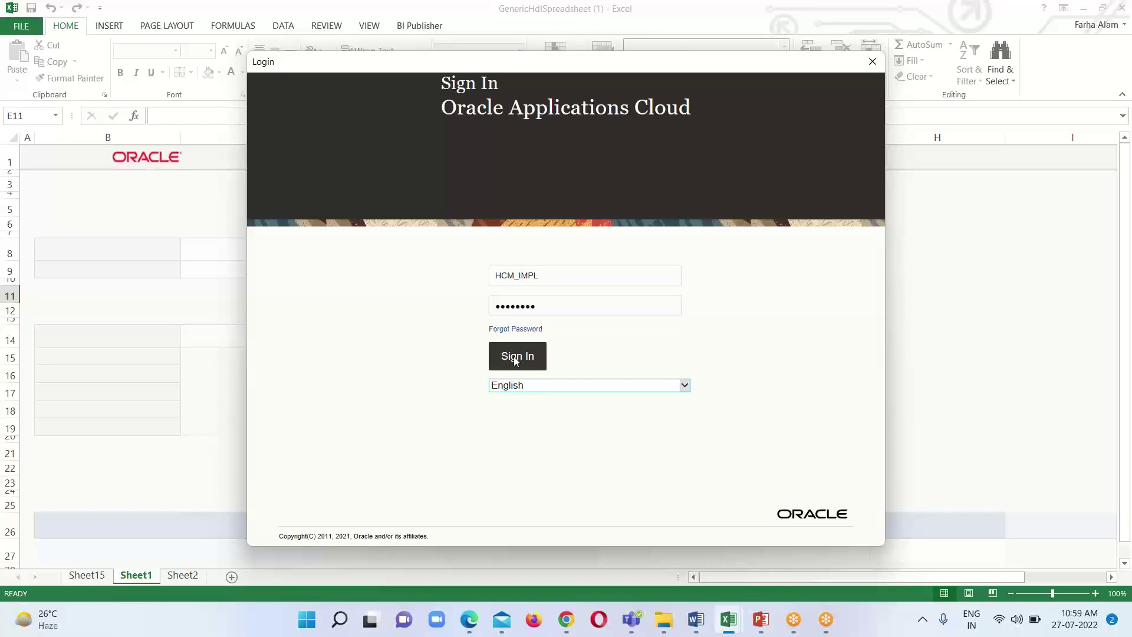
{"action": "left_click", "coordinate": [513, 363]}
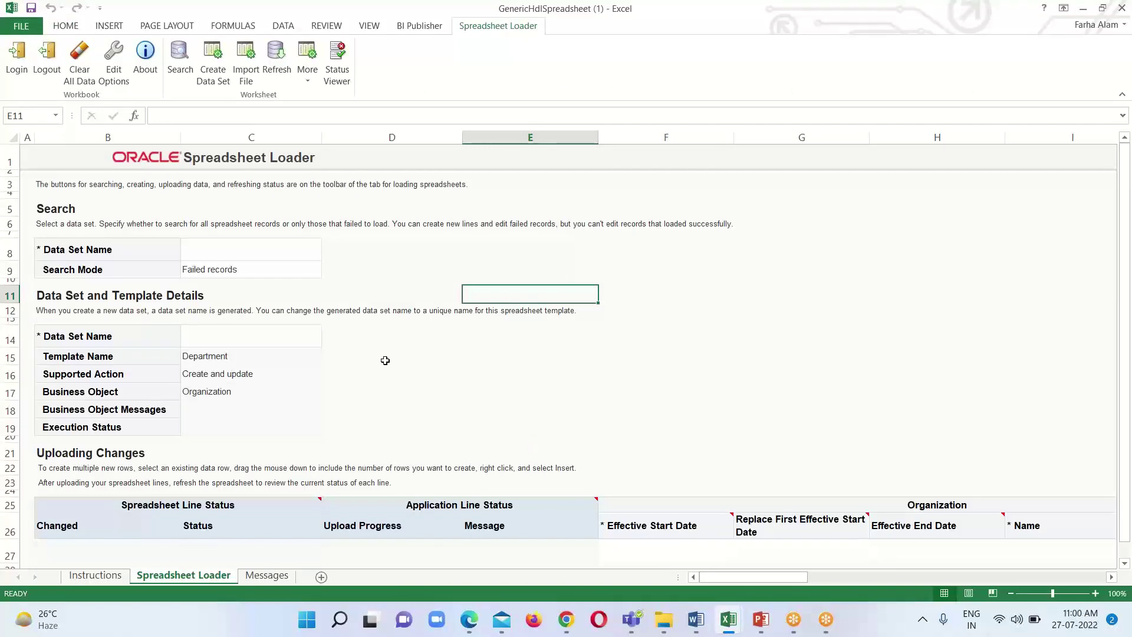
Create a new data set for the Department template in the Spreadsheet Loader sheet
{"action": "scroll", "coordinate": [392, 437], "scroll_direction": "down", "scroll_amount": 1}
{"action": "scroll", "coordinate": [410, 490], "scroll_direction": "down", "scroll_amount": 1}
{"action": "scroll", "coordinate": [412, 496], "scroll_direction": "up", "scroll_amount": 2}
{"action": "scroll", "coordinate": [413, 492], "scroll_direction": "down", "scroll_amount": 2}
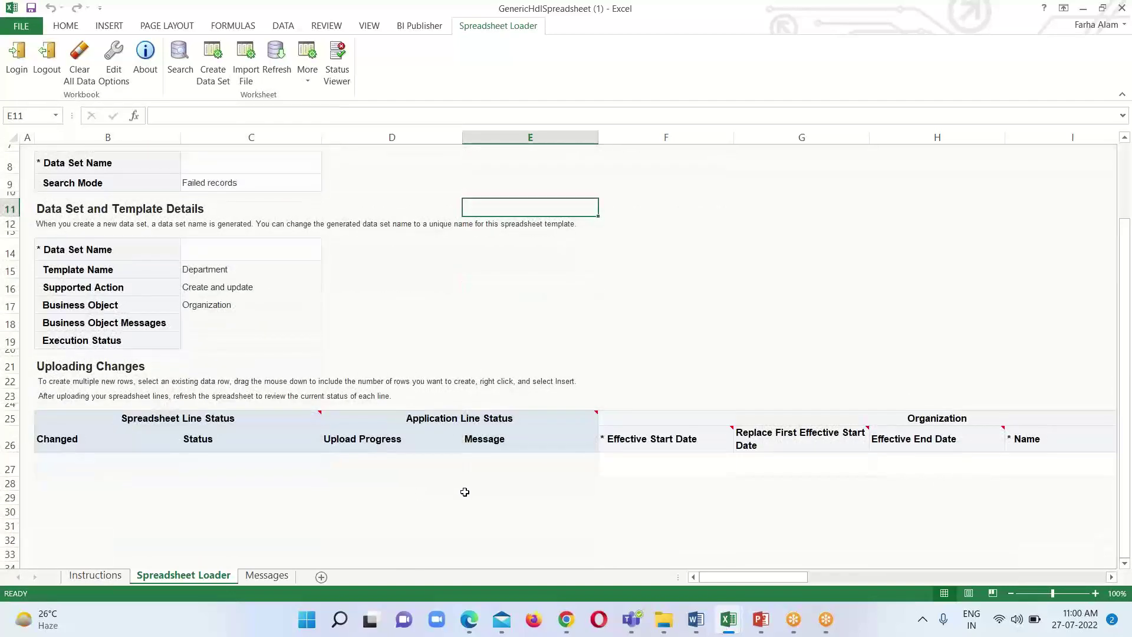
{"action": "scroll", "coordinate": [464, 493], "scroll_direction": "down", "scroll_amount": 1}
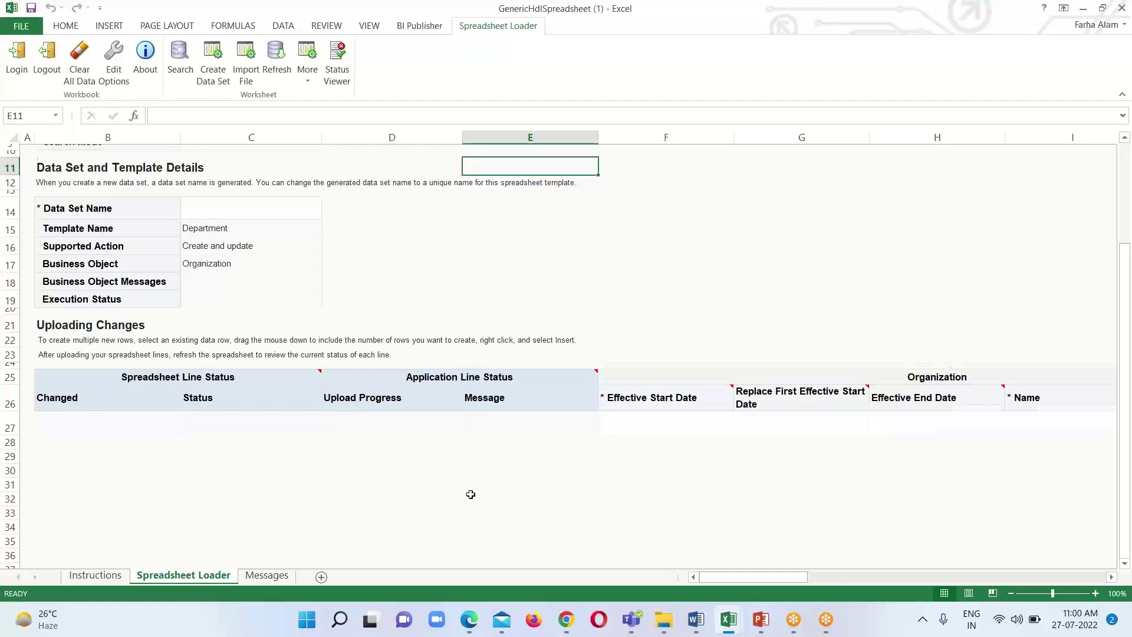
{"action": "scroll", "coordinate": [469, 493], "scroll_direction": "up", "scroll_amount": 2}
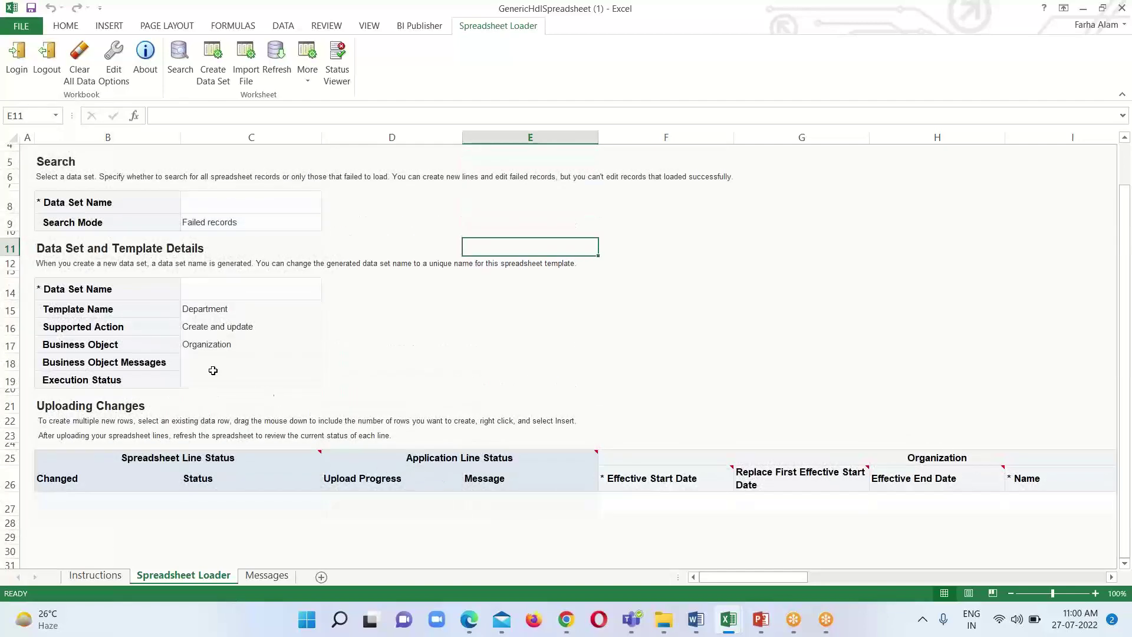
{"action": "left_click", "coordinate": [213, 76]}
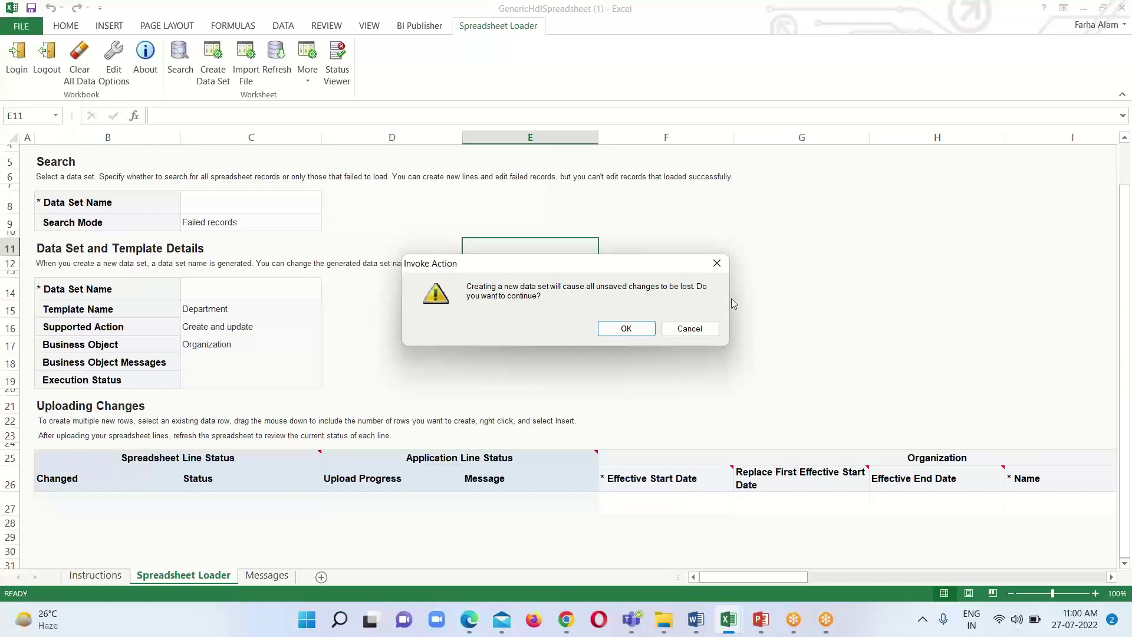
{"action": "left_click", "coordinate": [607, 328]}
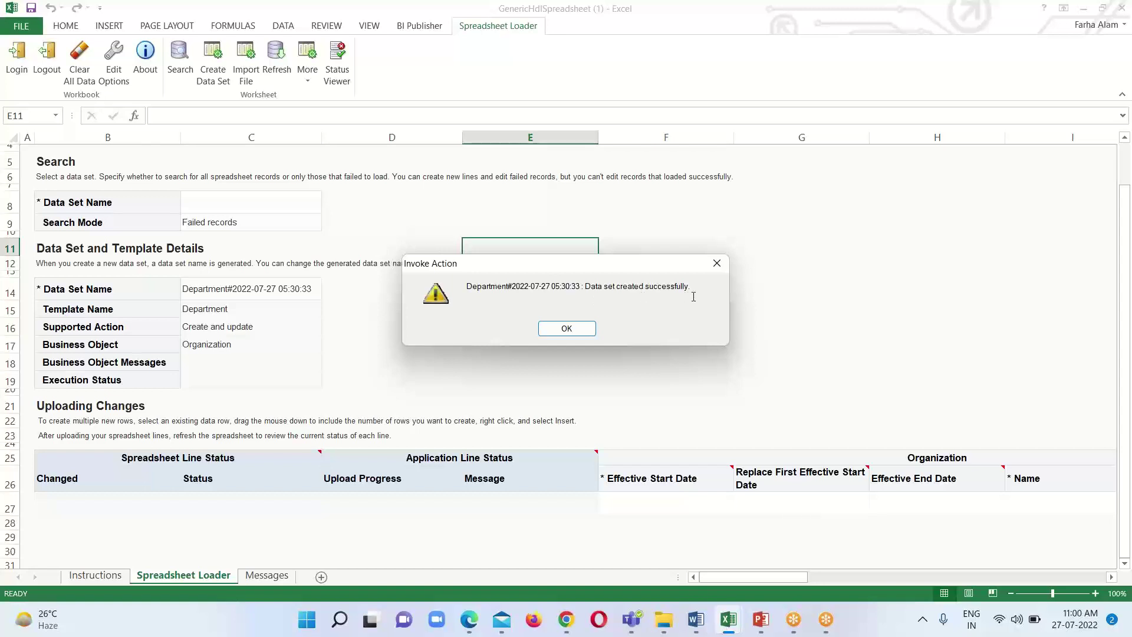
{"action": "left_click", "coordinate": [590, 330]}
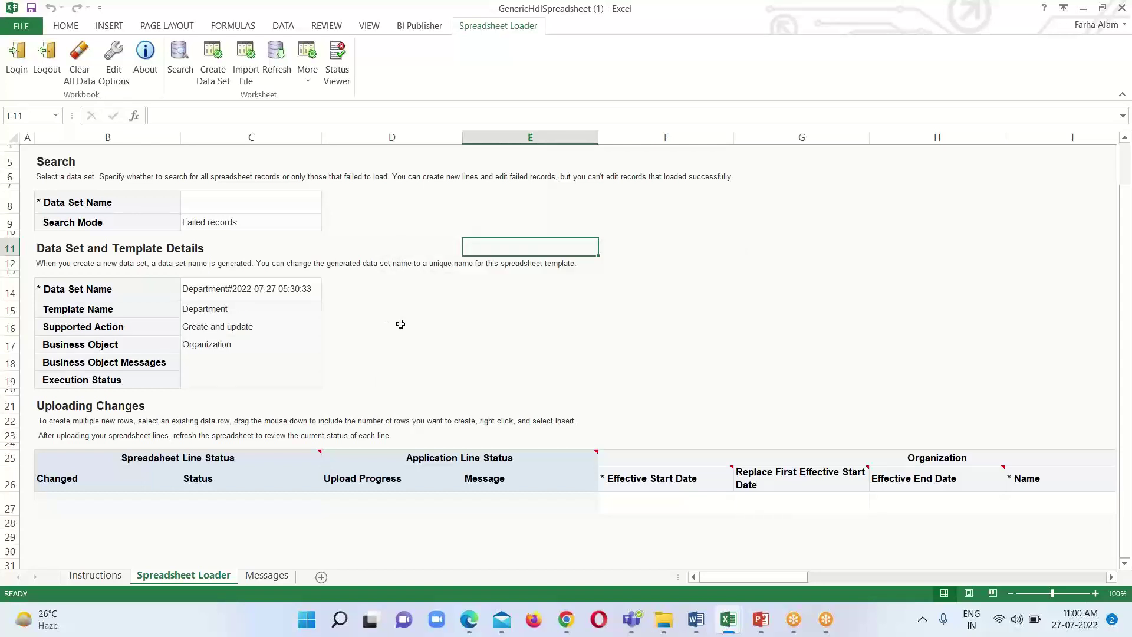
Enter 1/1/51 as the Effective Start Date in the first row under Uploading Changes
{"action": "left_click", "coordinate": [306, 288]}
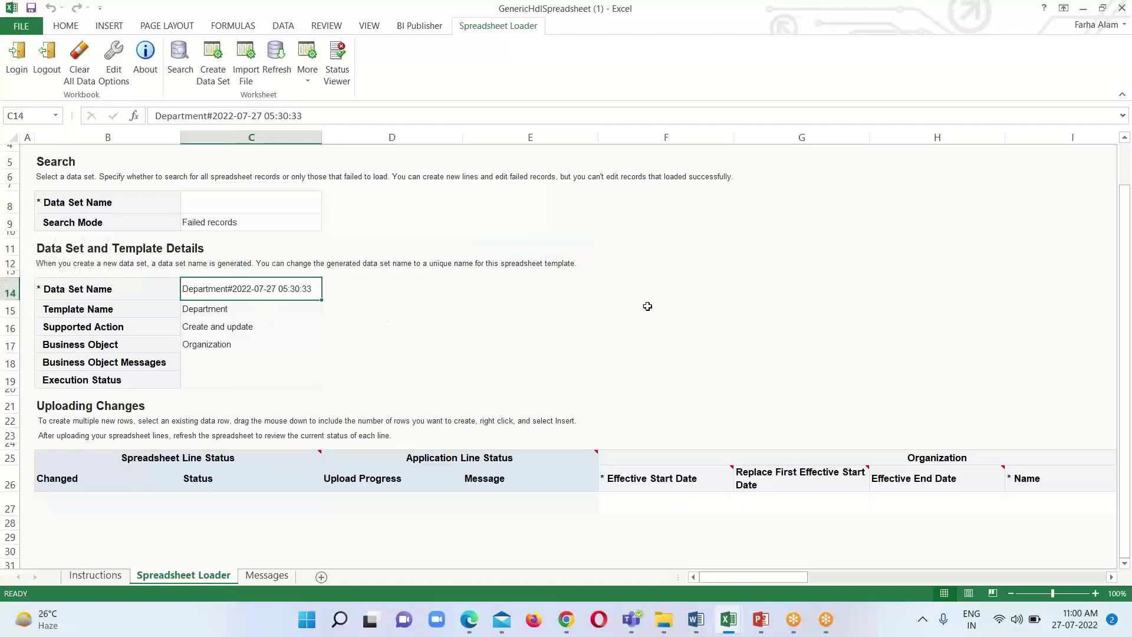
{"action": "scroll", "coordinate": [581, 329], "scroll_direction": "down", "scroll_amount": 2}
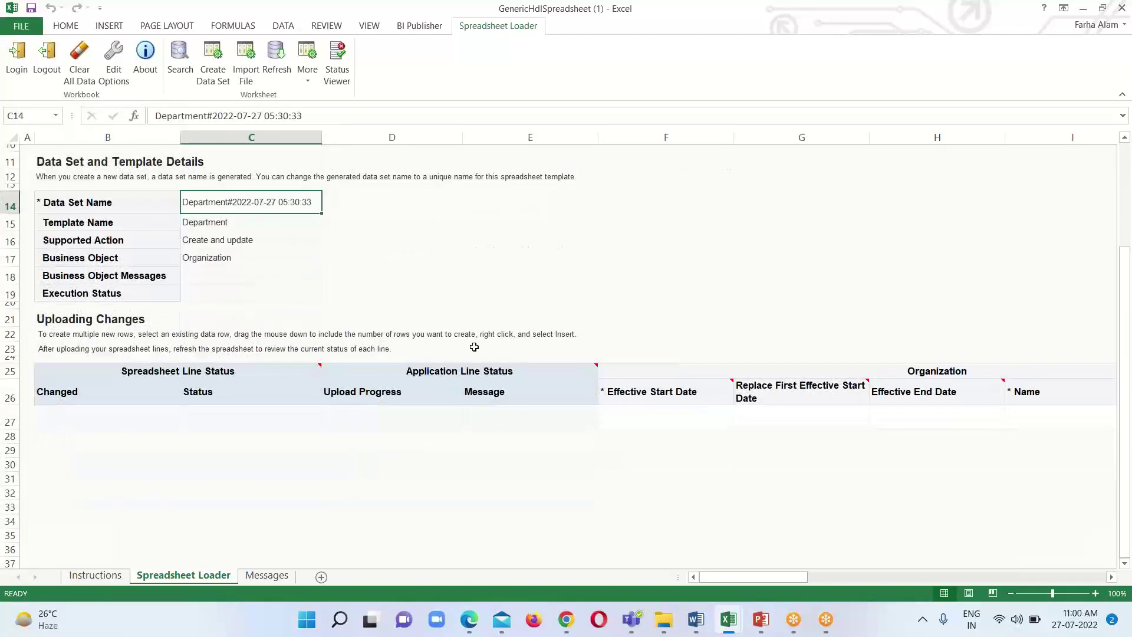
{"action": "left_click", "coordinate": [652, 419]}
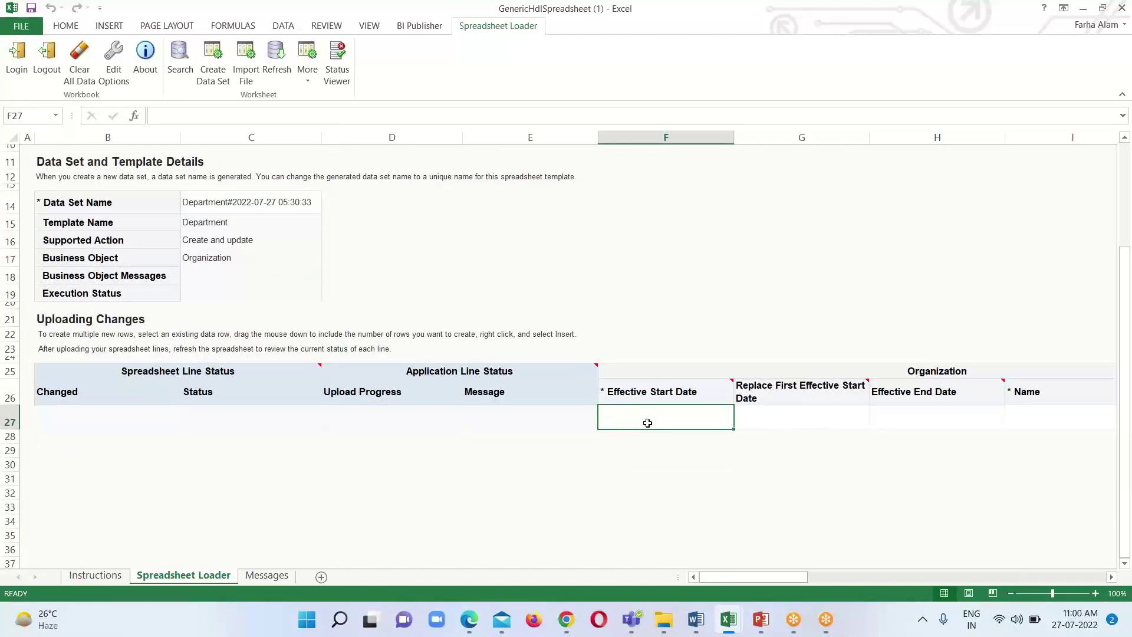
{"action": "scroll", "coordinate": [648, 421], "scroll_direction": "up", "scroll_amount": 3}
{"action": "scroll", "coordinate": [648, 424], "scroll_direction": "down", "scroll_amount": 2}
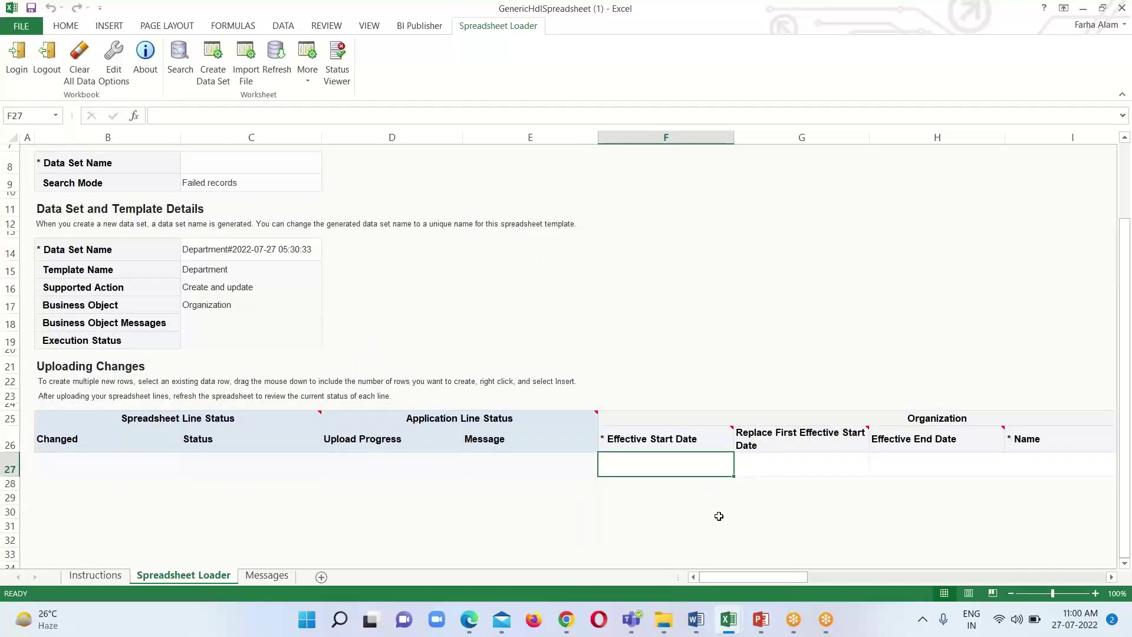
{"action": "type", "text": "1/1"}
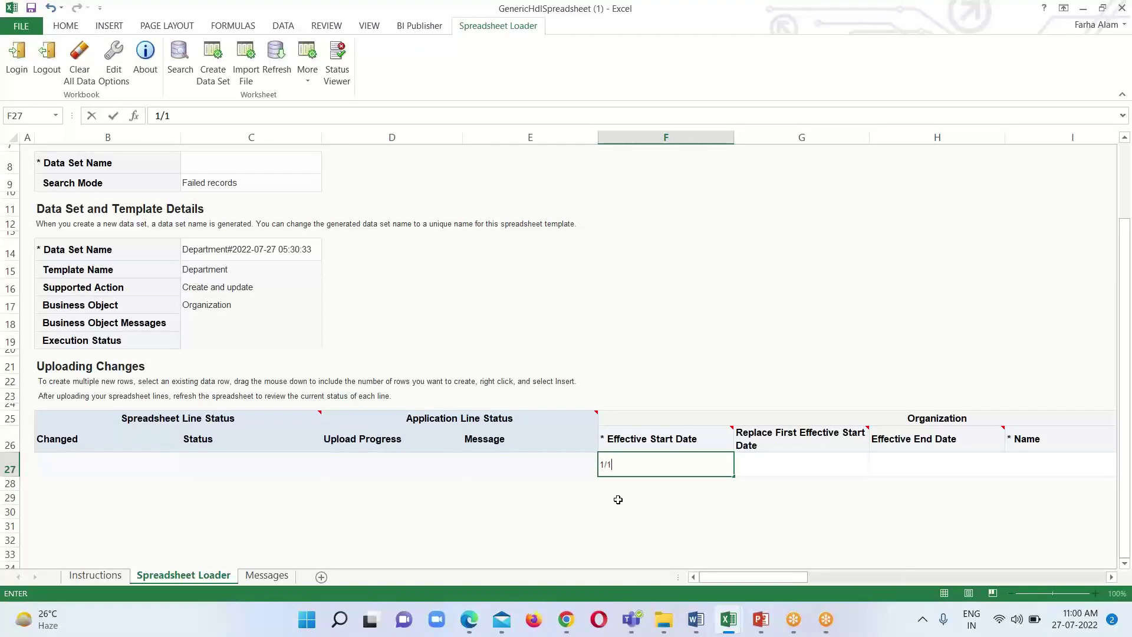
{"action": "type", "text": "/"}
{"action": "type", "text": "51"}
{"action": "left_click", "coordinate": [792, 465]}
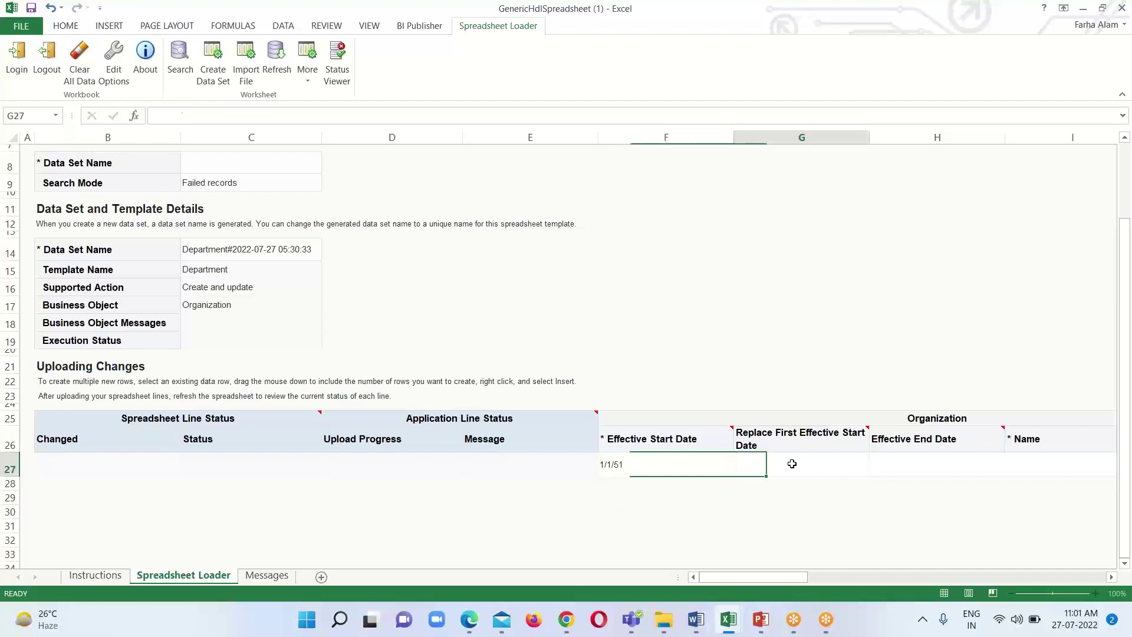
Name the department "BISP HR Department" in the same row, leaving Replace First Effective Start Date, Effective End Date and Title empty
{"action": "left_click", "coordinate": [914, 463]}
{"action": "left_click", "coordinate": [1026, 461]}
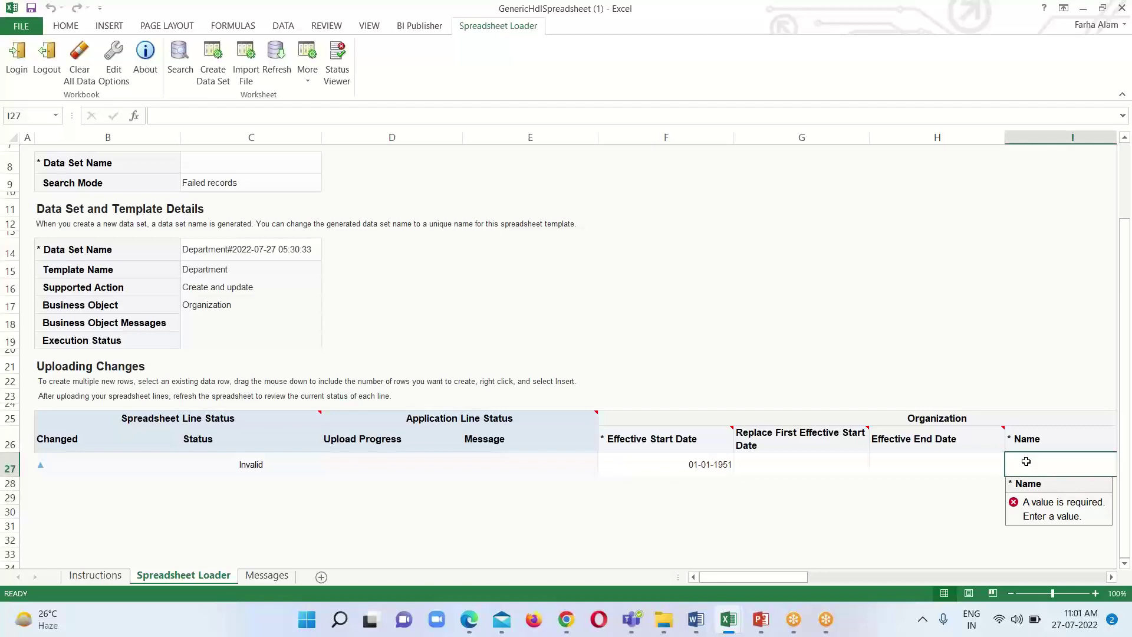
{"action": "type", "text": "BISP"}
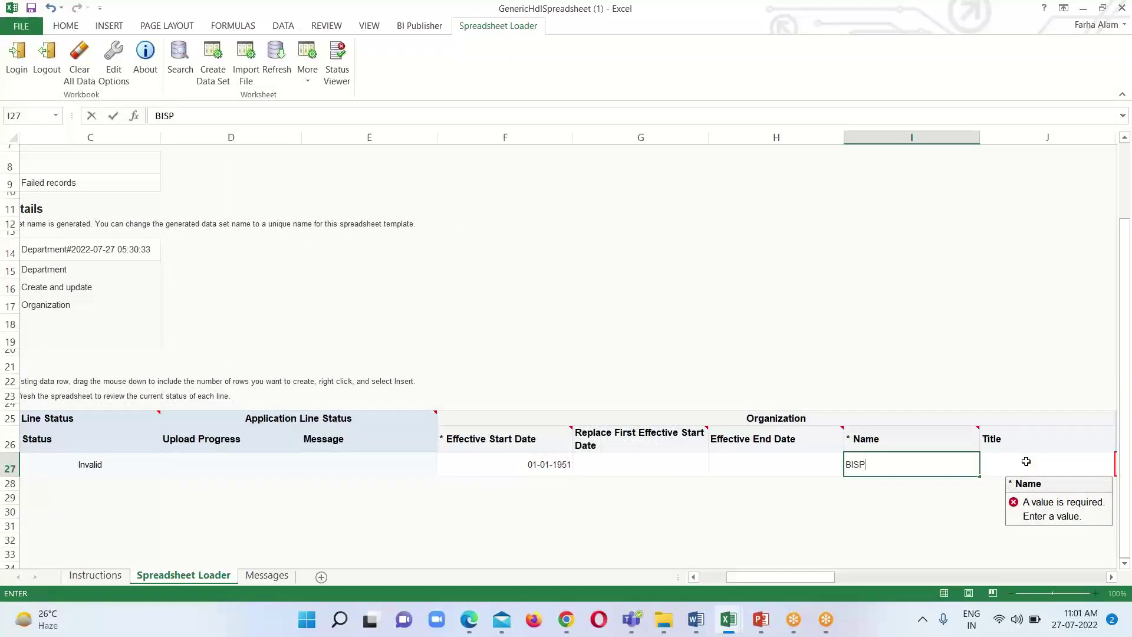
{"action": "type", "text": " HR Department"}
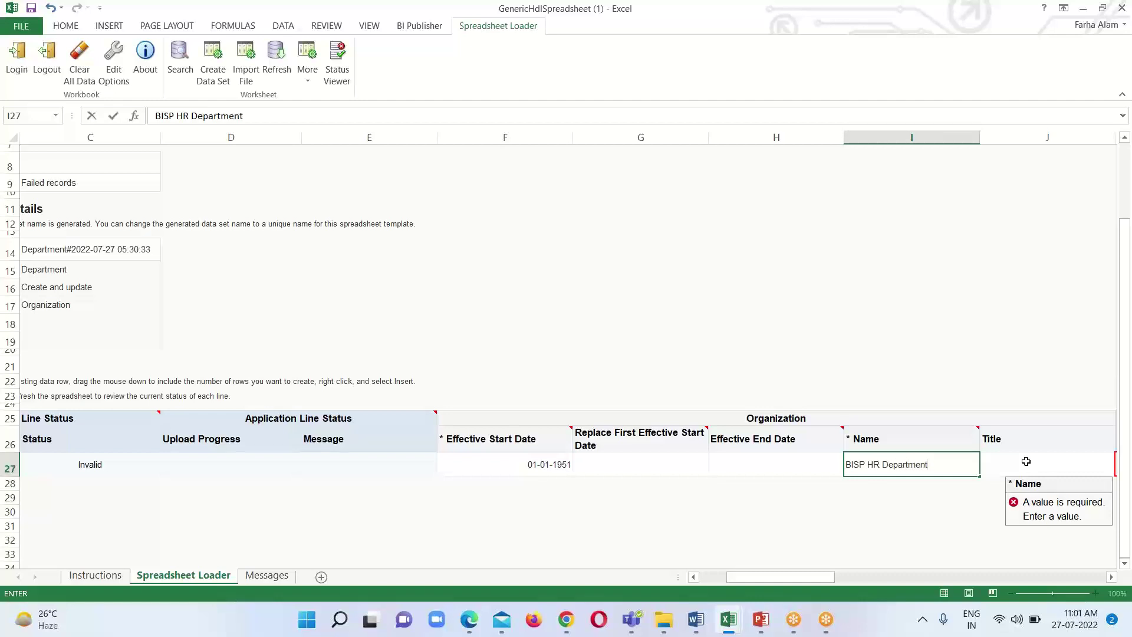
{"action": "left_click", "coordinate": [1014, 461]}
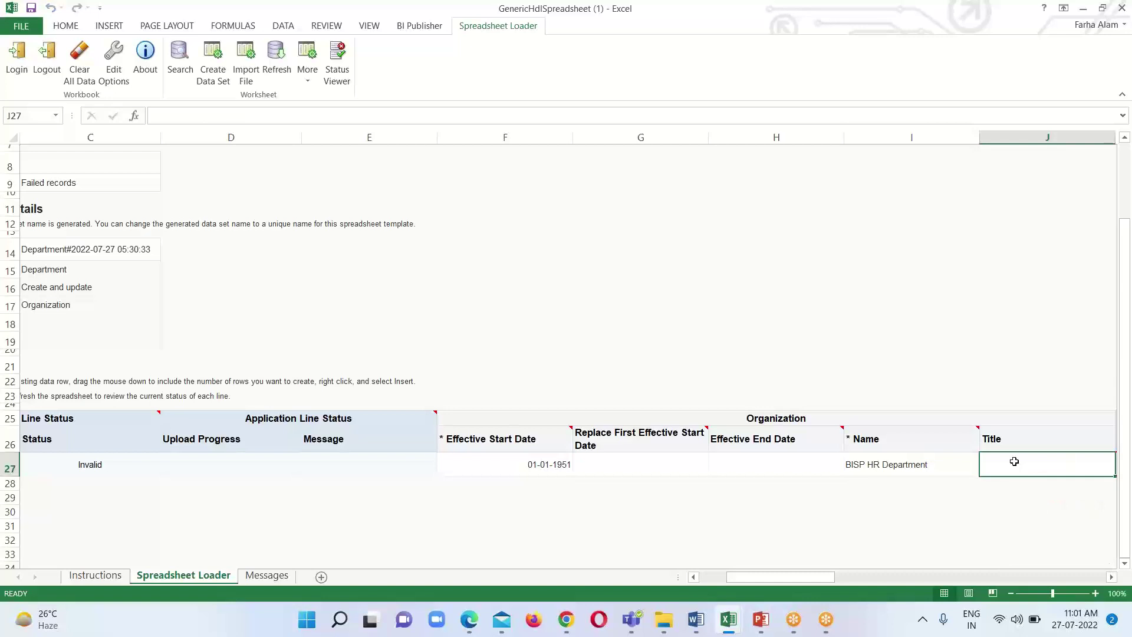
{"action": "key", "text": "Tab"}
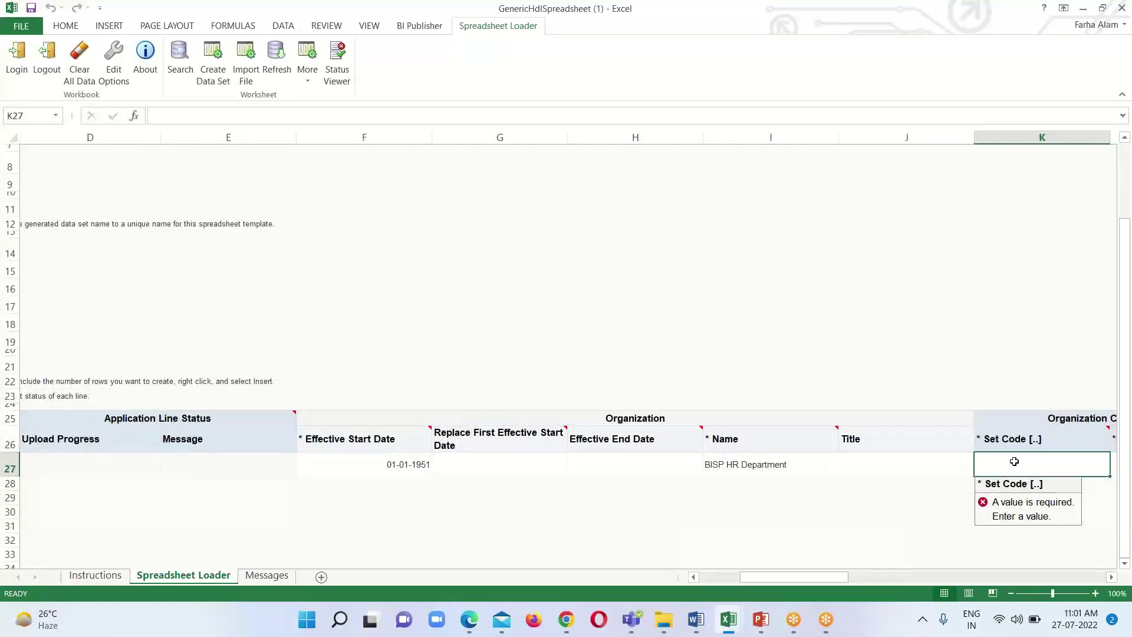
Set the Set Code to COMMON and the Status to Active for the BISP HR Department row
{"action": "type", "text": "CO"}
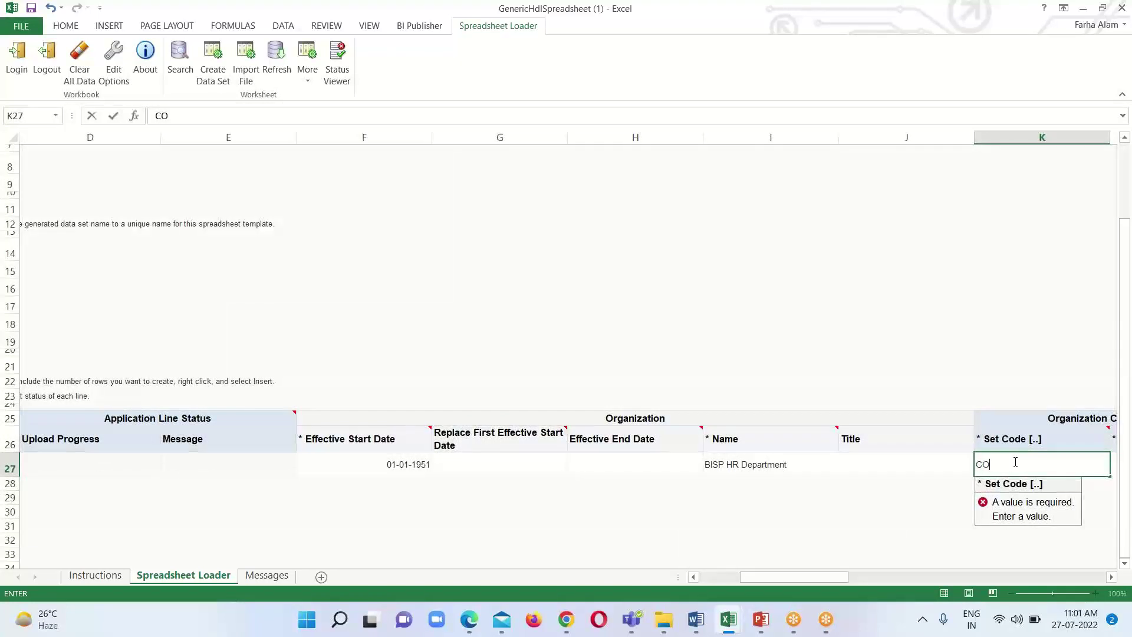
{"action": "type", "text": "MMON"}
{"action": "key", "text": "Tab"}
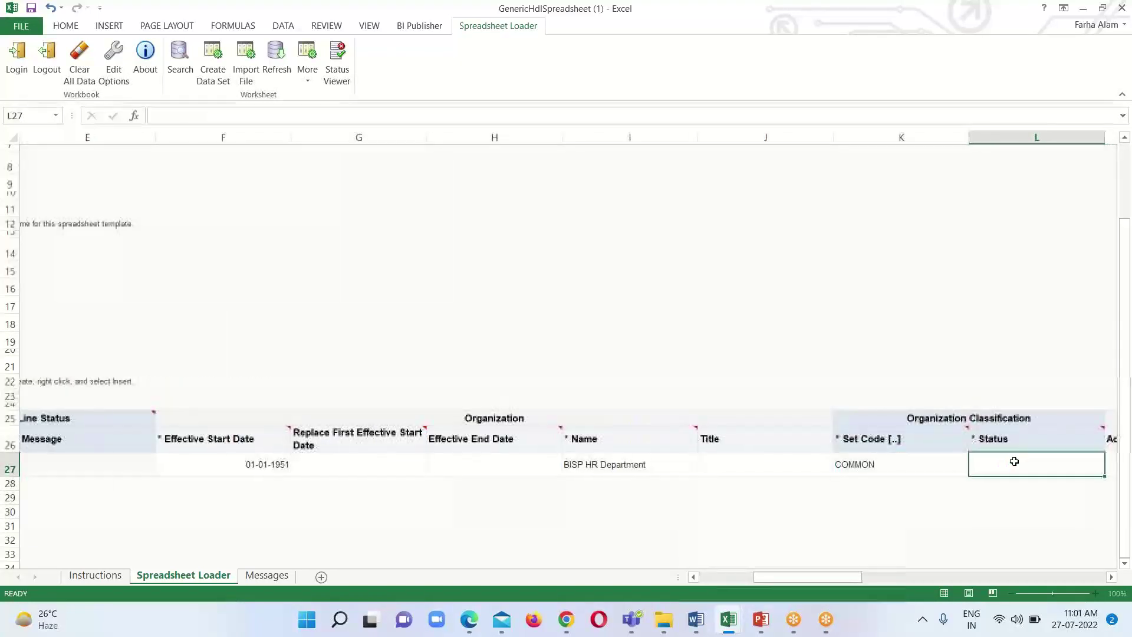
{"action": "left_click", "coordinate": [1109, 469]}
{"action": "left_click", "coordinate": [991, 489]}
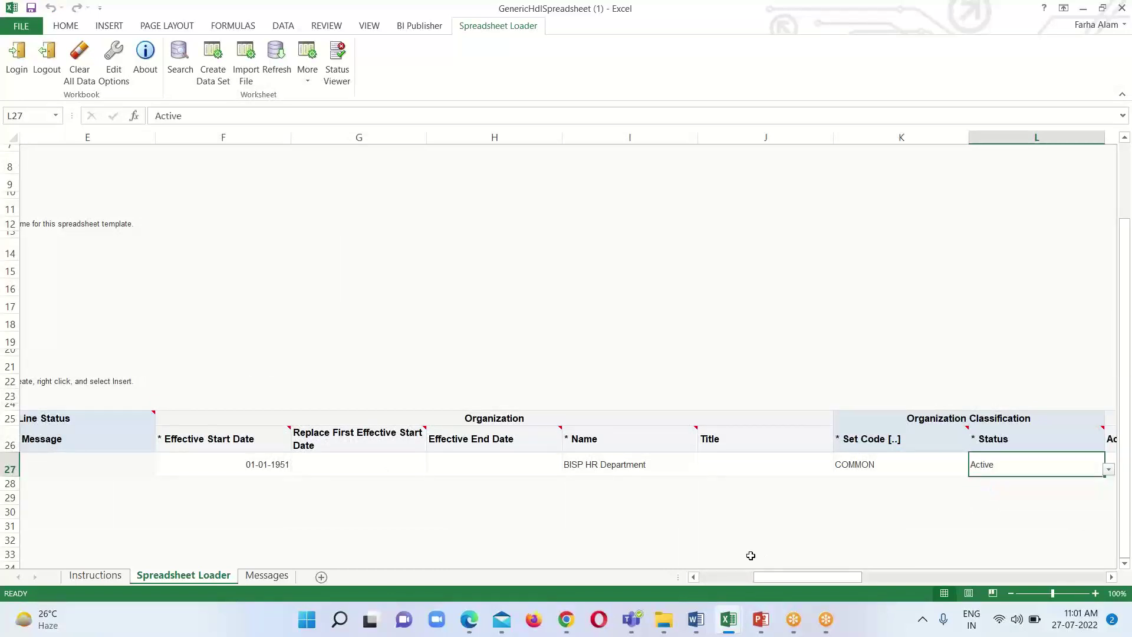
{"action": "key", "text": "Tab"}
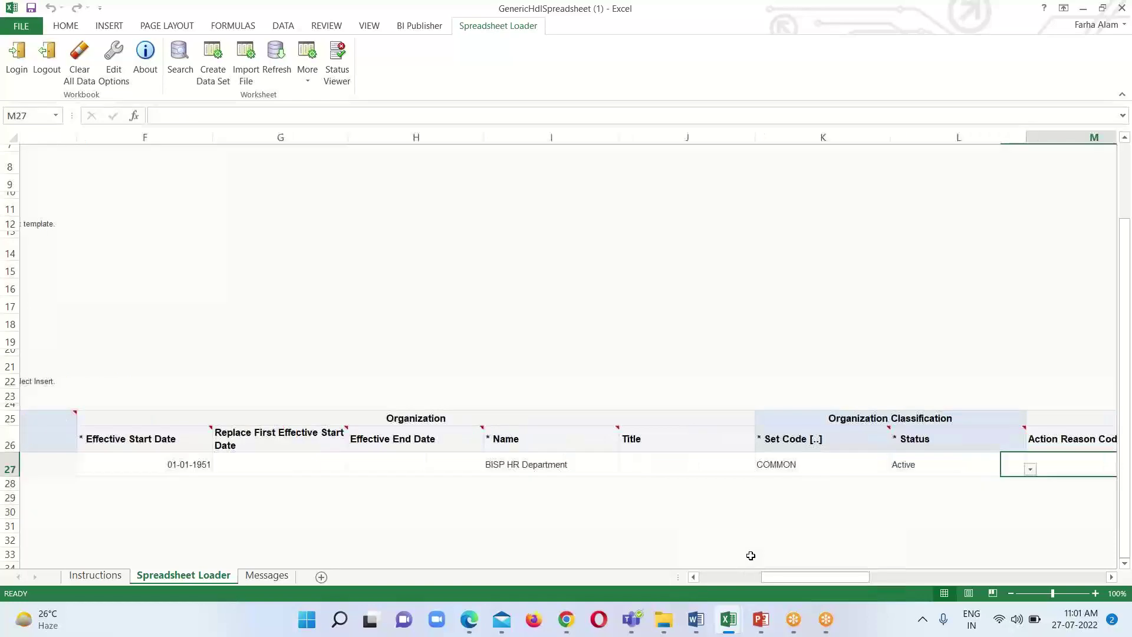
Examine the remaining columns of the department row, from Action Reason Code through the Organization Extra Information fields to Key
{"action": "key", "text": "Tab"}
{"action": "key", "text": "Tab"}
{"action": "key", "text": "Tab"}
{"action": "key", "text": "Tab"}
{"action": "key", "text": "Tab"}
{"action": "key", "text": "Tab"}
{"action": "key", "text": "Tab"}
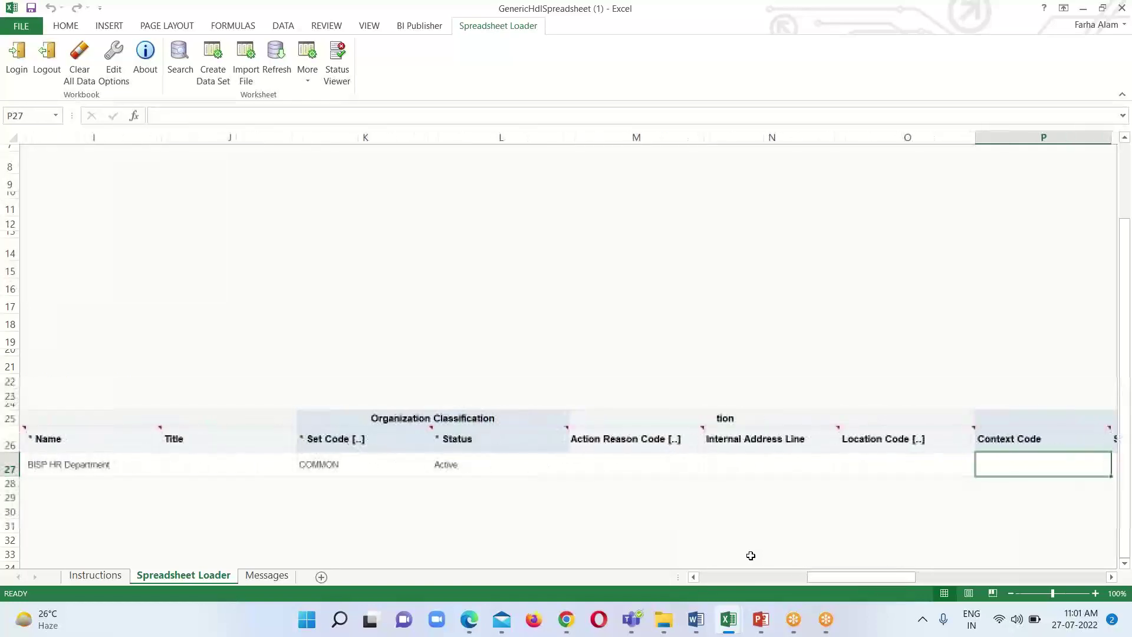
{"action": "key", "text": "Tab"}
{"action": "key", "text": "Tab"}
{"action": "key", "text": "Tab"}
{"action": "key", "text": "Tab"}
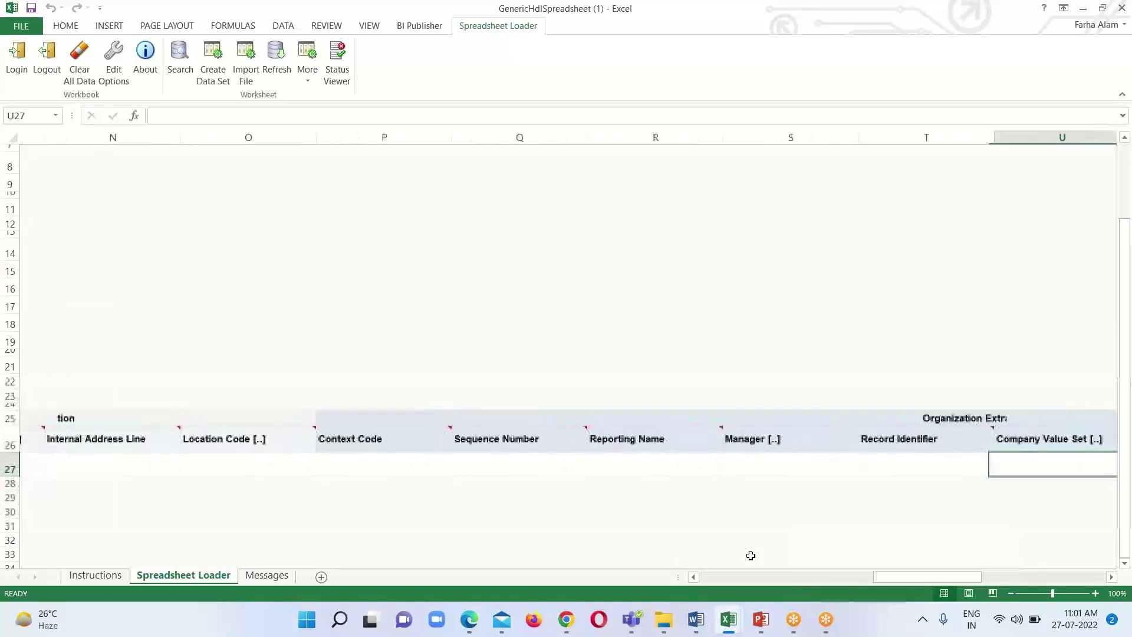
{"action": "key", "text": "Right"}
{"action": "key", "text": "Right"}
{"action": "key", "text": "Right"}
{"action": "key", "text": "Right"}
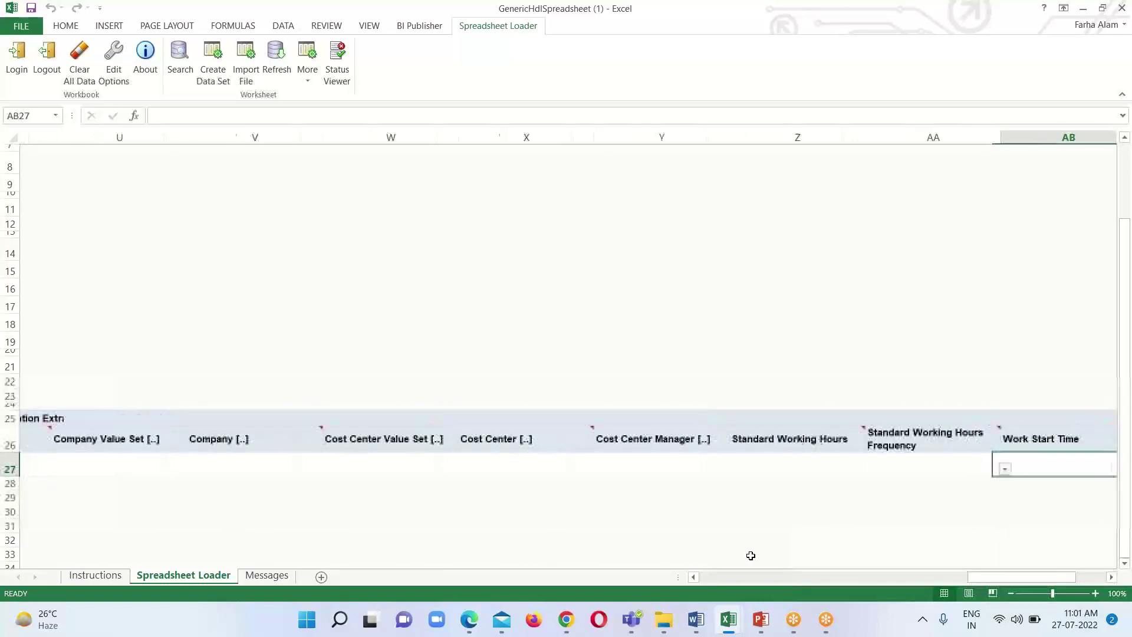
{"action": "key", "text": "Left"}
{"action": "key", "text": "Left"}
{"action": "key", "text": "Left"}
{"action": "key", "text": "Left"}
{"action": "key", "text": "Left"}
{"action": "key", "text": "Left"}
{"action": "key", "text": "Left"}
{"action": "key", "text": "Left"}
{"action": "key", "text": "Left"}
{"action": "key", "text": "Left"}
{"action": "key", "text": "Left"}
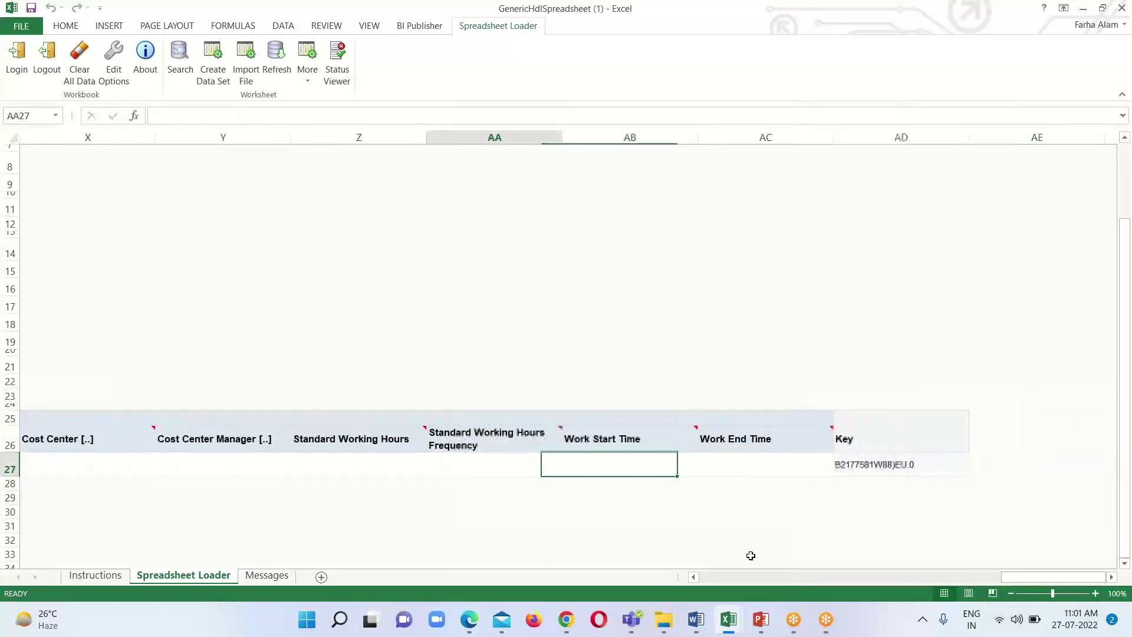
{"action": "key", "text": "Left"}
{"action": "key", "text": "Left"}
{"action": "key", "text": "Left"}
{"action": "key", "text": "Left"}
{"action": "key", "text": "Left"}
{"action": "key", "text": "Left"}
{"action": "key", "text": "Left"}
{"action": "key", "text": "Left"}
{"action": "key", "text": "Left"}
{"action": "key", "text": "Left"}
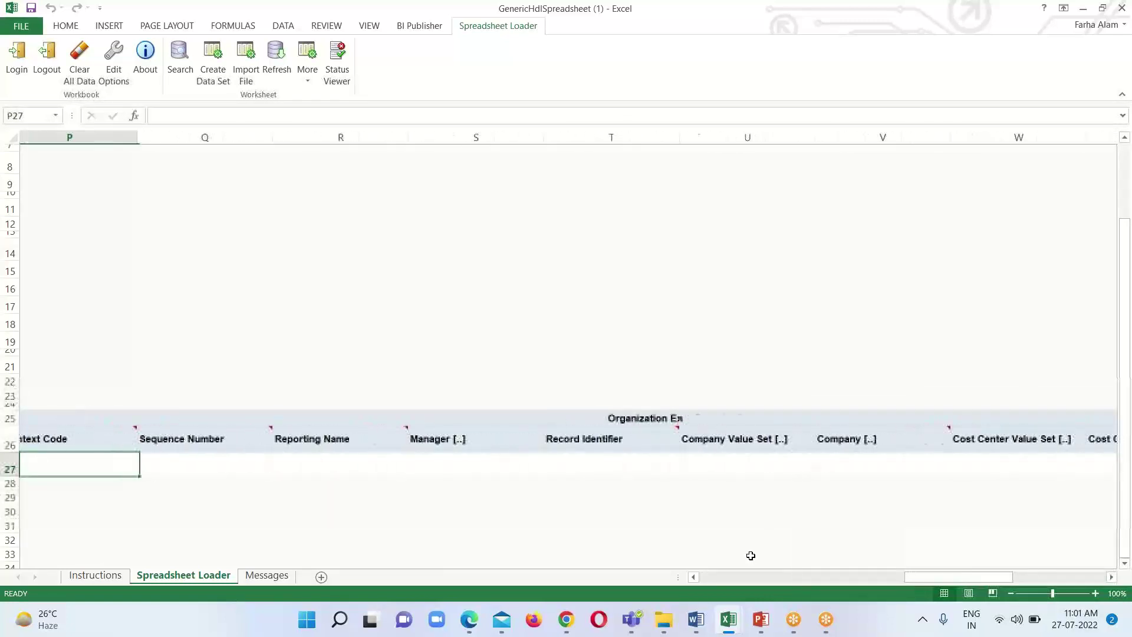
{"action": "key", "text": "Left"}
{"action": "key", "text": "Left"}
{"action": "key", "text": "Left"}
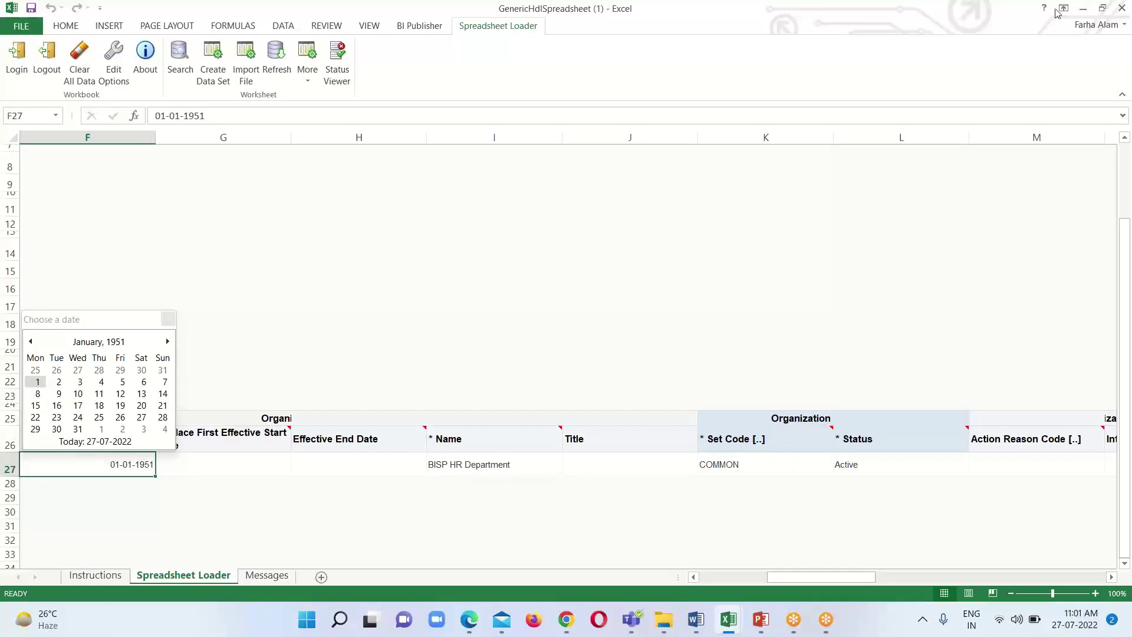
Try to edit the Effective Start Date cell below the first department row, dismiss the warning and unprotect the sheet
{"action": "key", "text": "Down"}
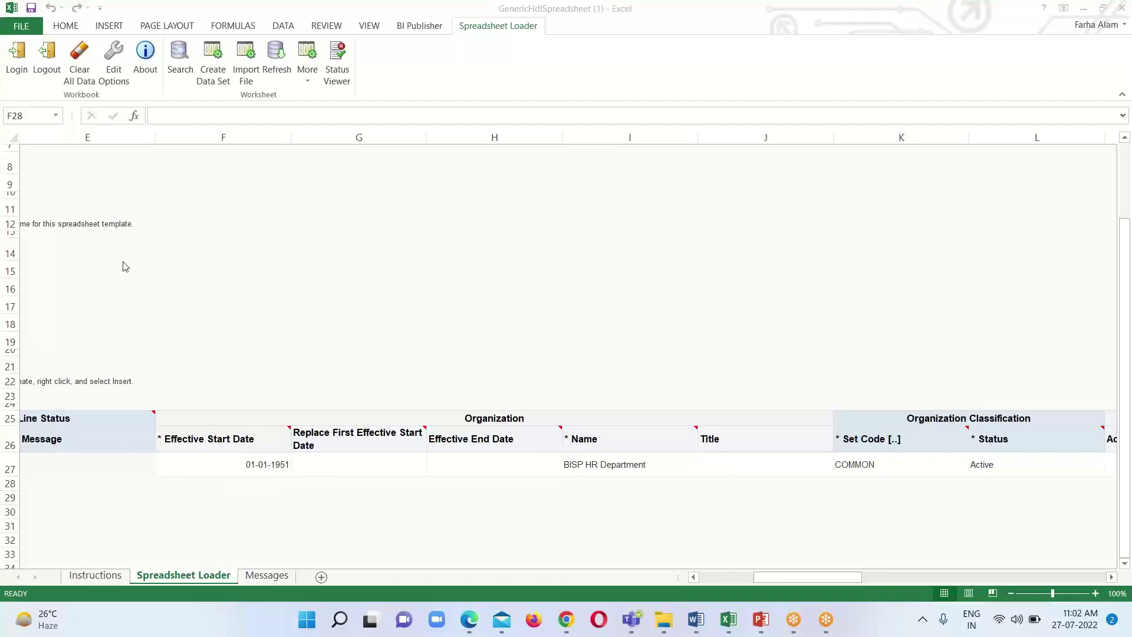
{"action": "left_click", "coordinate": [327, 26]}
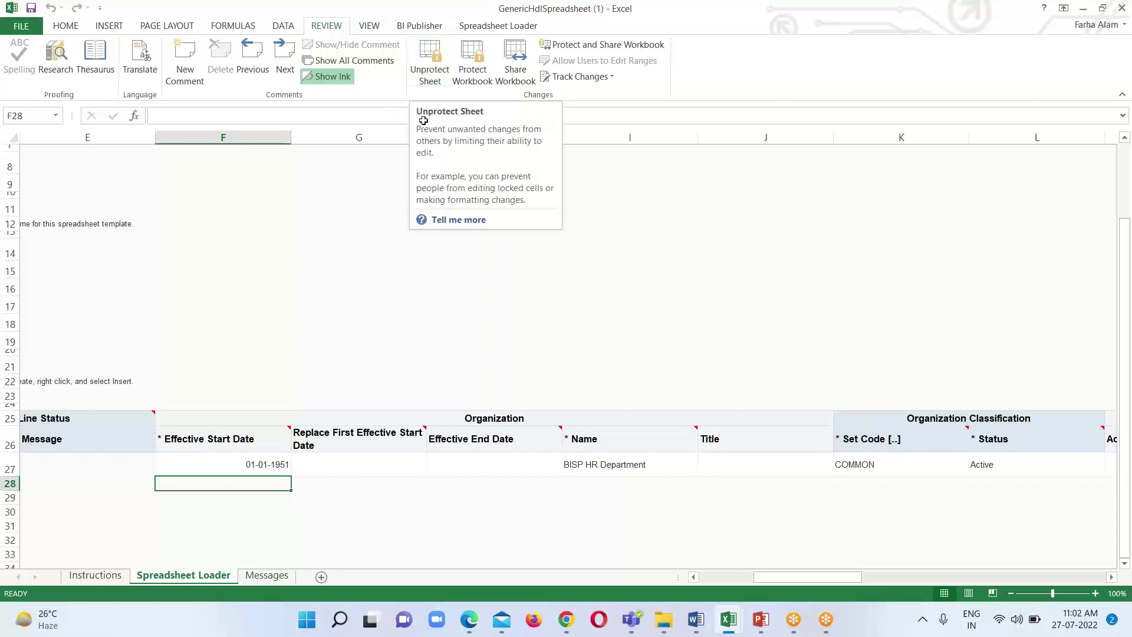
{"action": "double_click", "coordinate": [250, 485]}
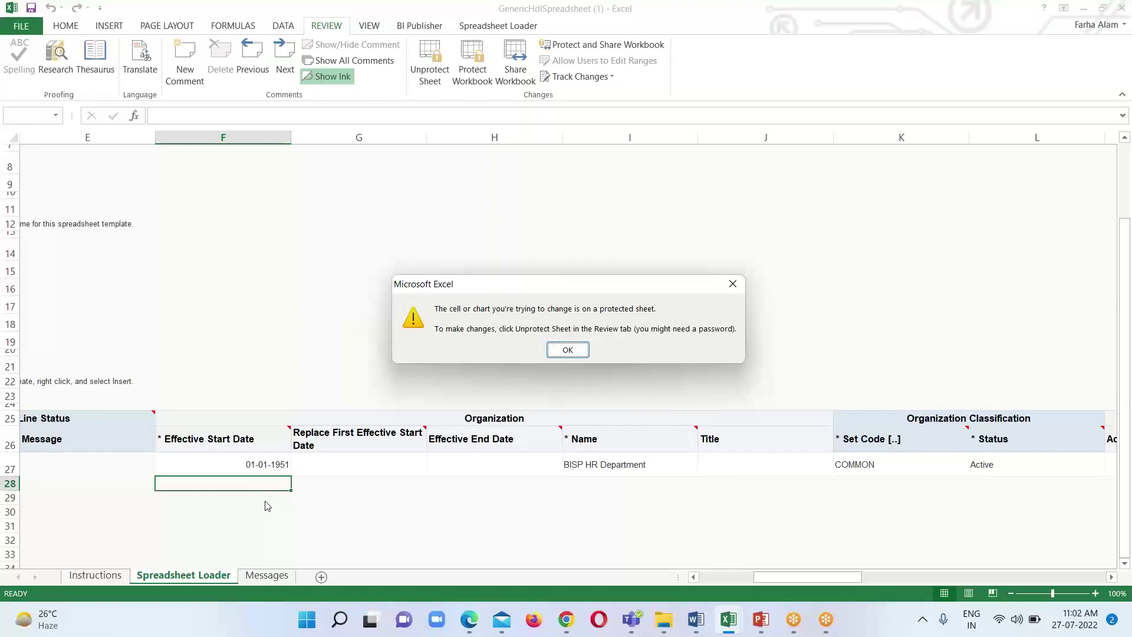
{"action": "left_click", "coordinate": [567, 350]}
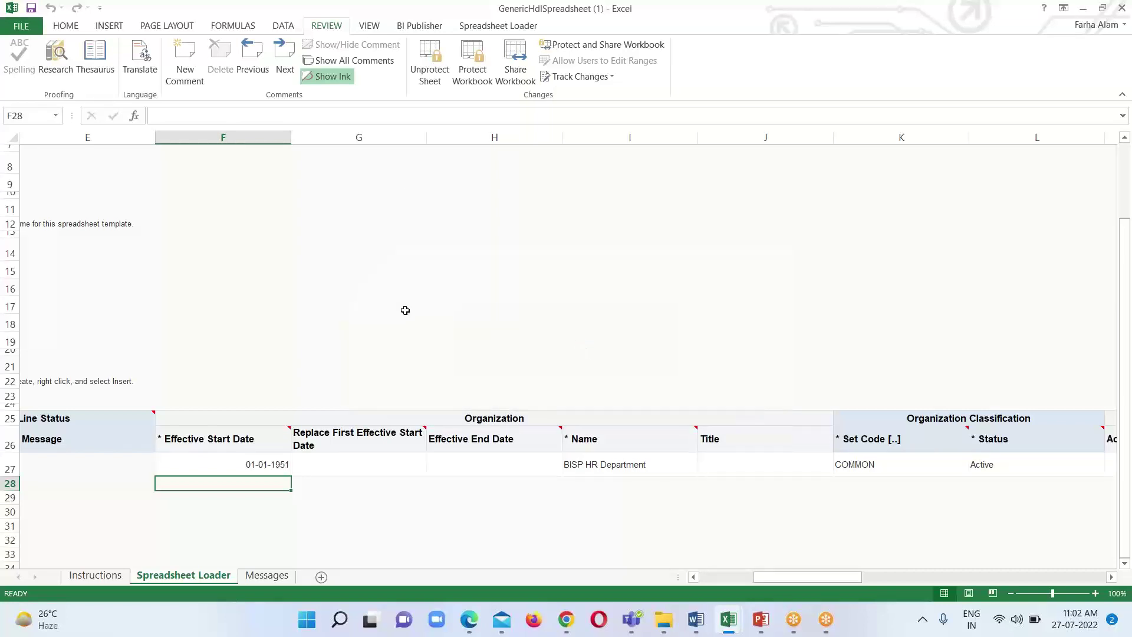
{"action": "left_click", "coordinate": [431, 68]}
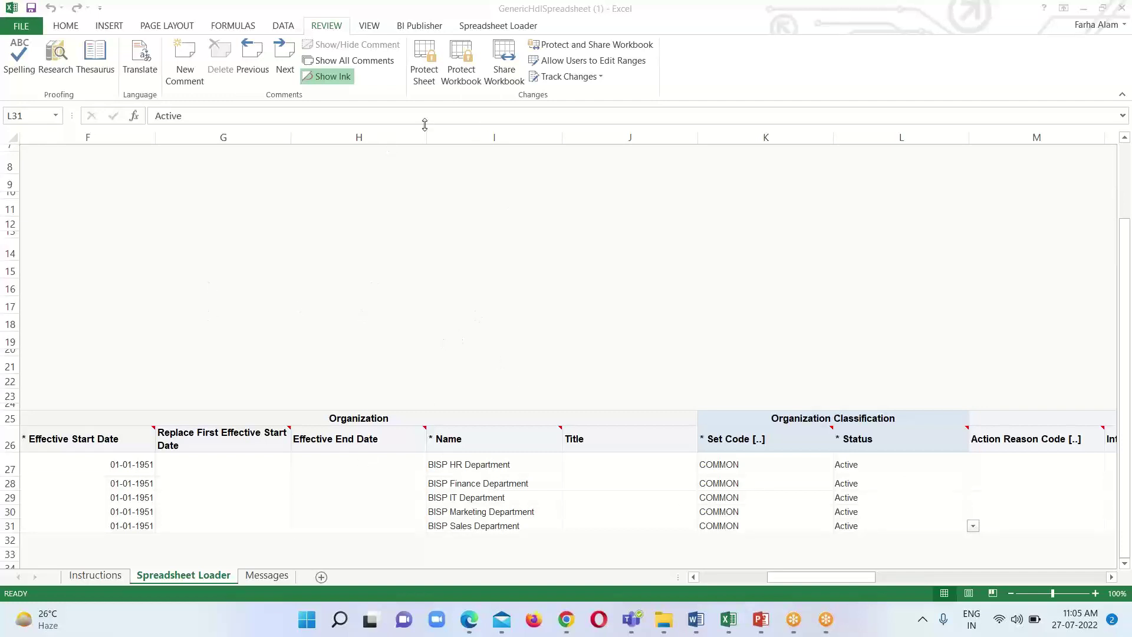
Upload the department rows with only the option to continue uploading subsequent rows on failure, and close the resulting message
{"action": "left_click", "coordinate": [489, 31]}
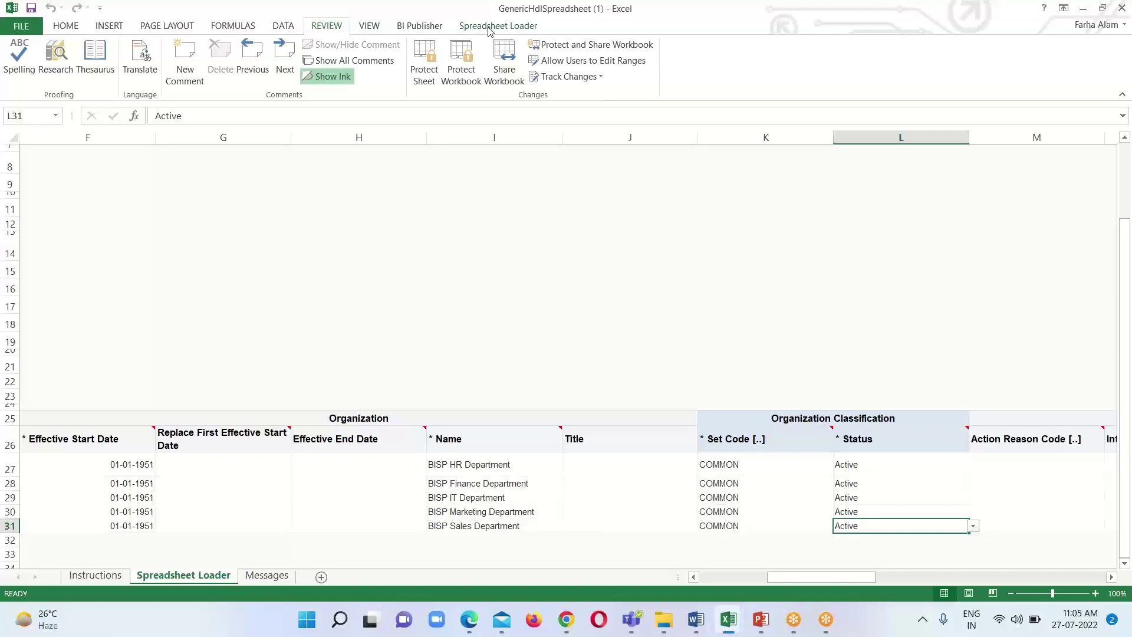
{"action": "left_click", "coordinate": [494, 30]}
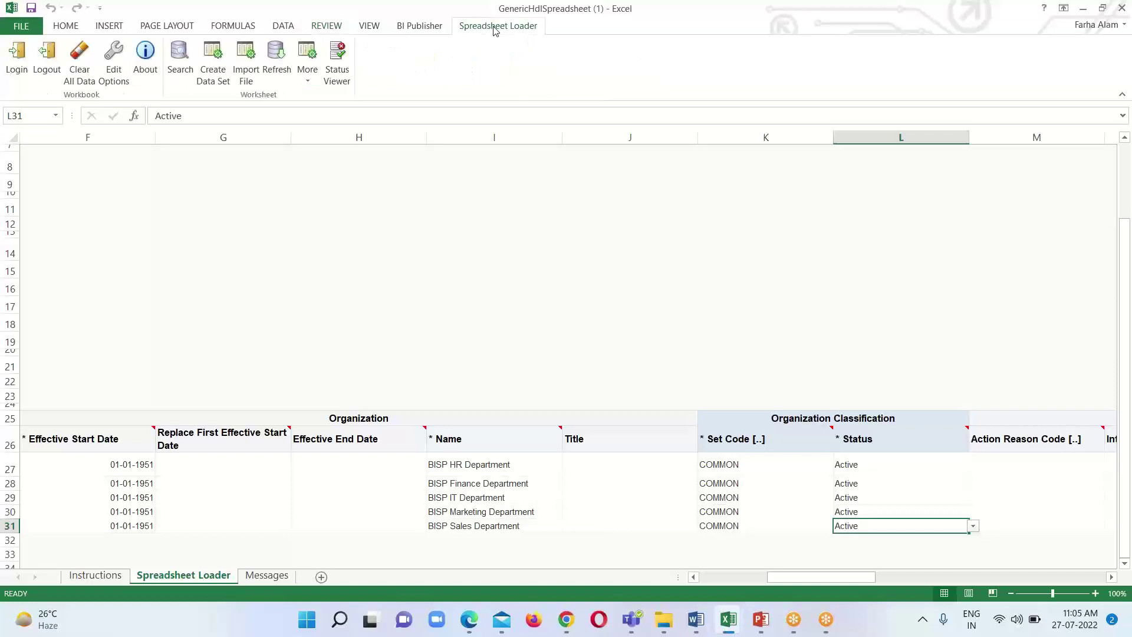
{"action": "left_click", "coordinate": [307, 86]}
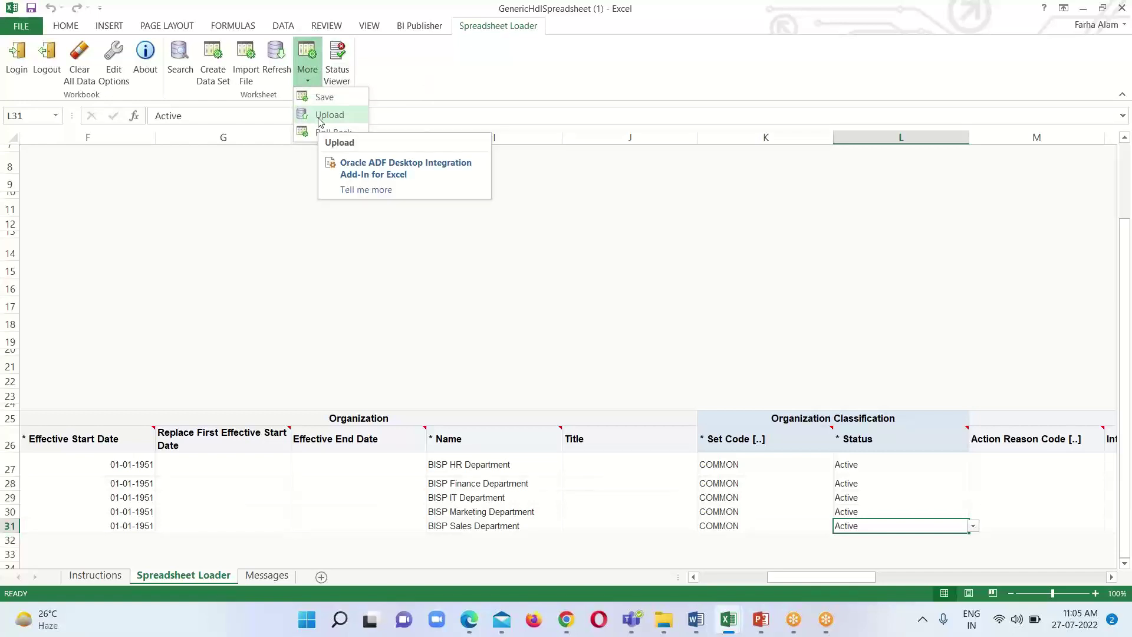
{"action": "left_click", "coordinate": [319, 119]}
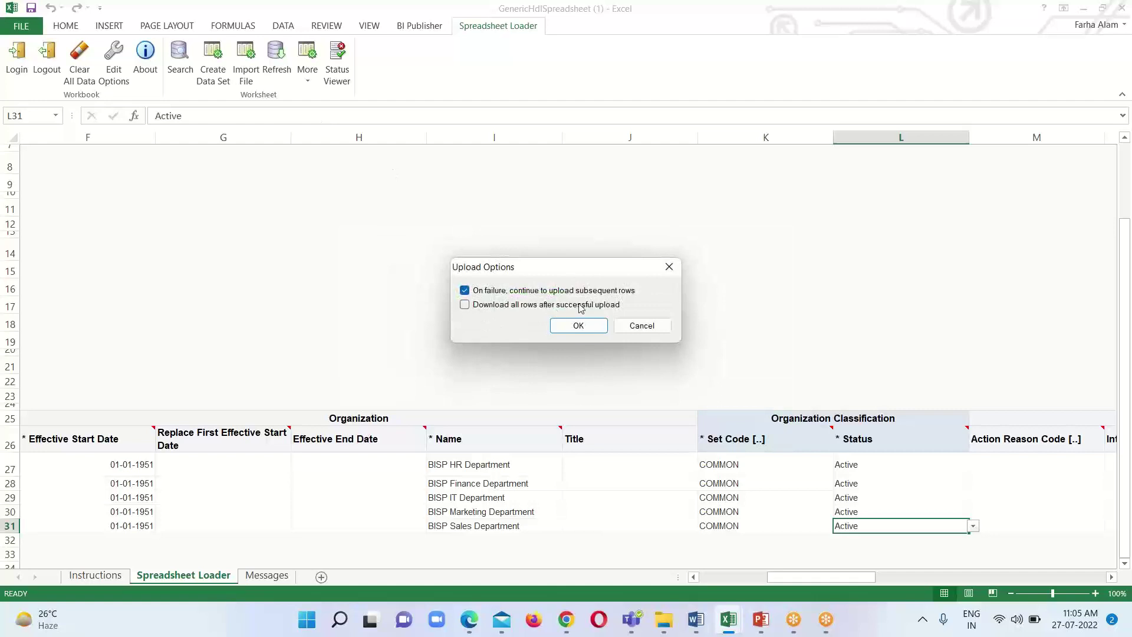
{"action": "left_click", "coordinate": [561, 327]}
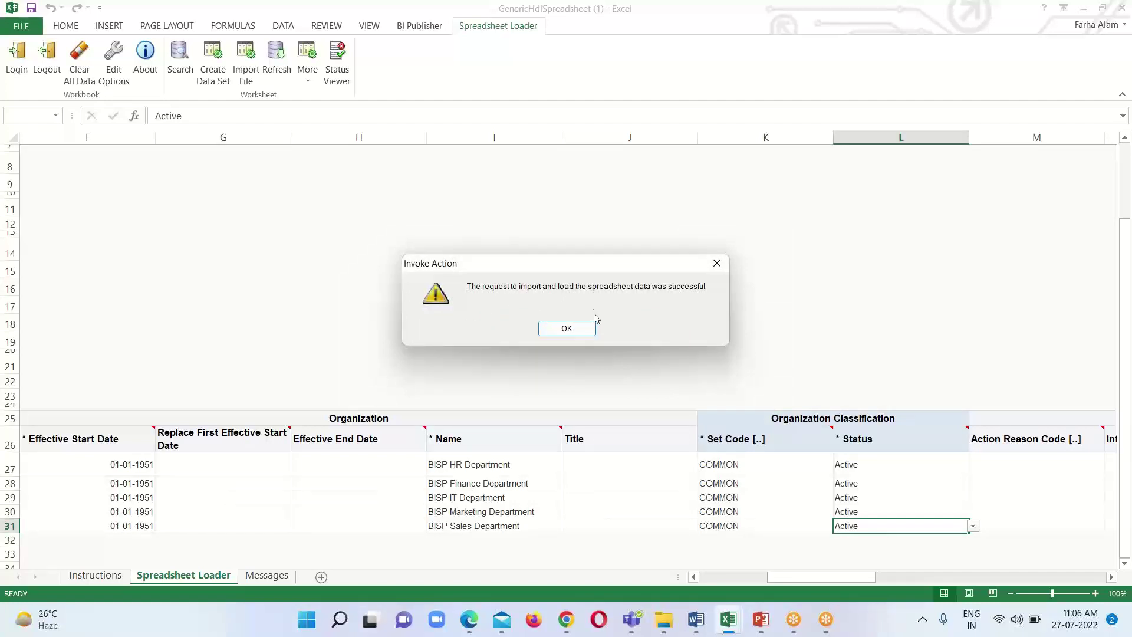
{"action": "left_click", "coordinate": [564, 328]}
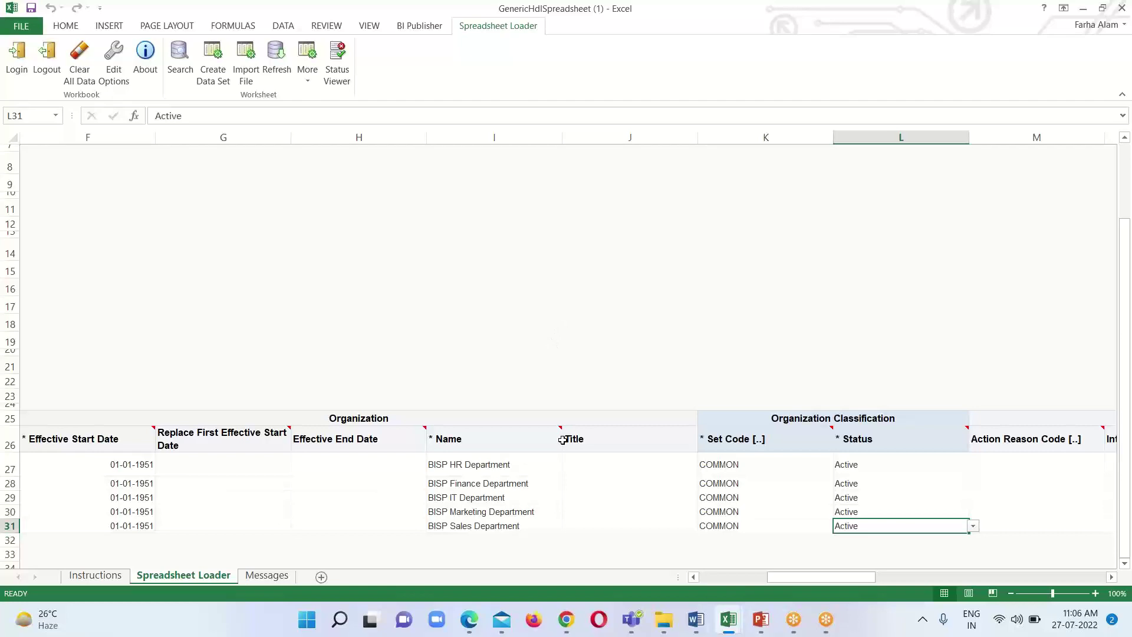
Check the spreadsheet Status, Upload Progress and Message columns of the uploaded department rows
{"action": "left_click", "coordinate": [694, 577]}
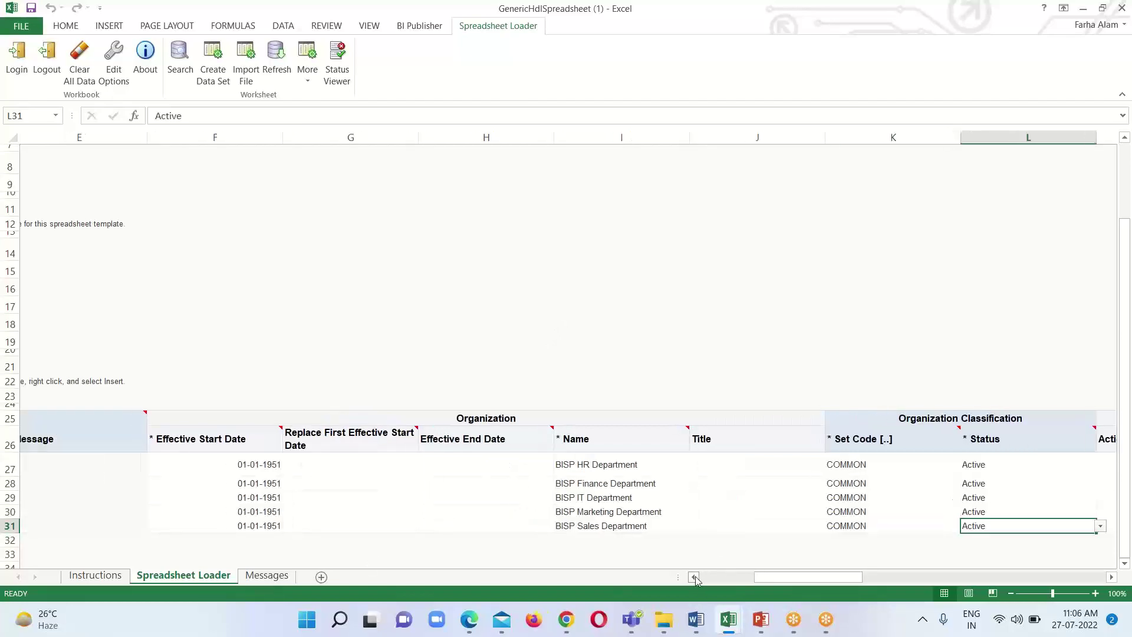
{"action": "left_click", "coordinate": [695, 576]}
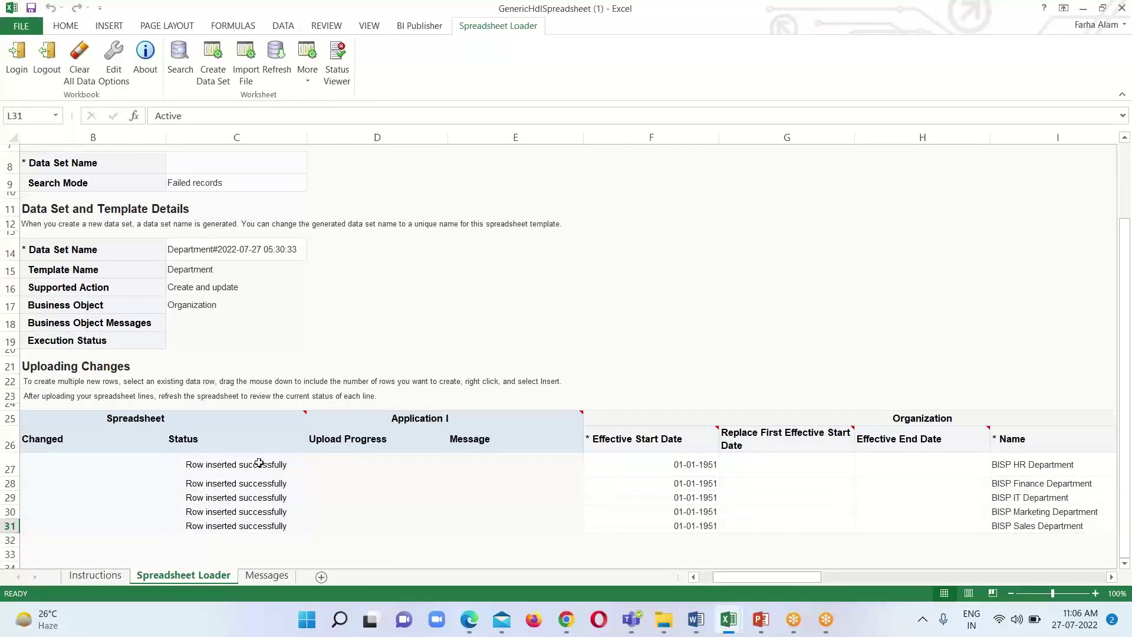
{"action": "scroll", "coordinate": [220, 498], "scroll_direction": "down", "scroll_amount": 1}
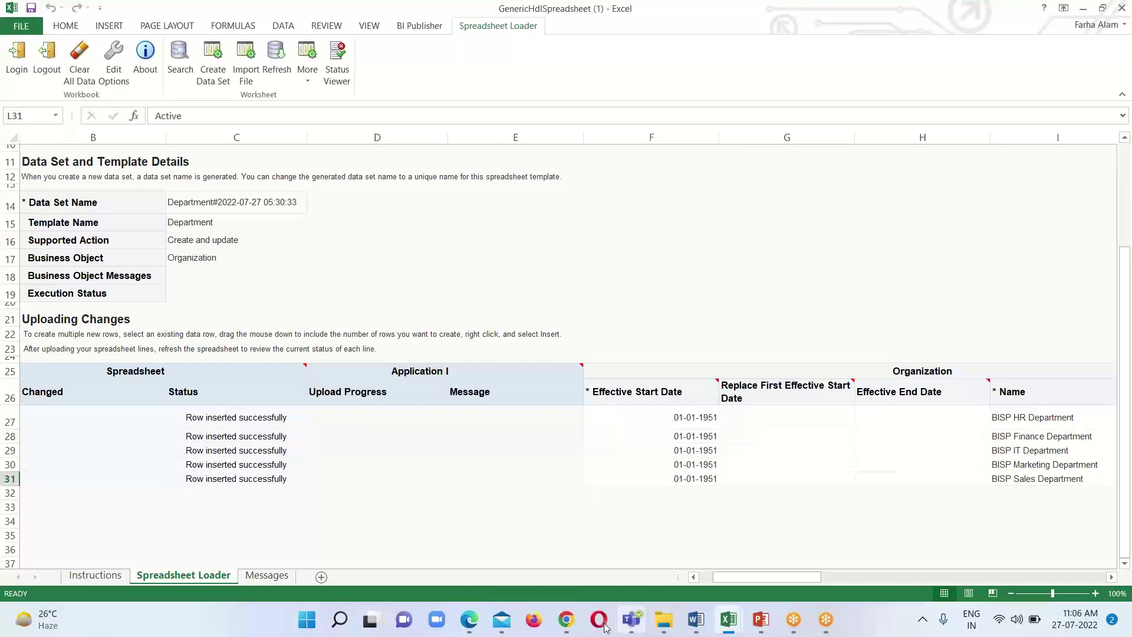
Switch to Oracle Fusion in Edge and open Recent Spreadsheet Loads from Data Exchange under My Client Groups
{"action": "mouse_move", "coordinate": [471, 625]}
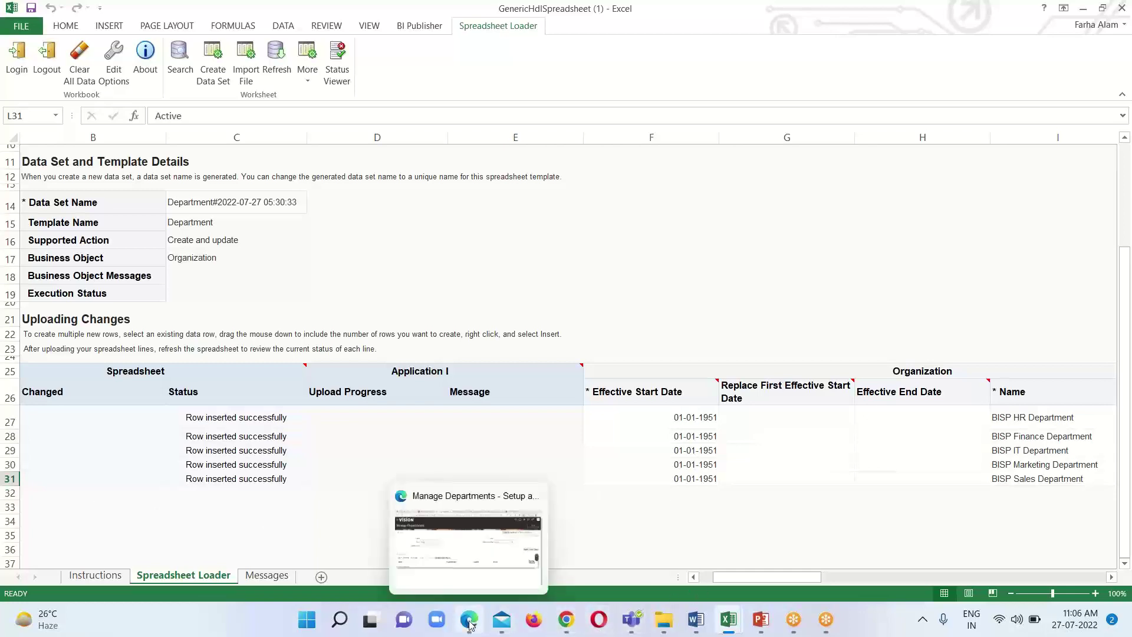
{"action": "left_click", "coordinate": [499, 563]}
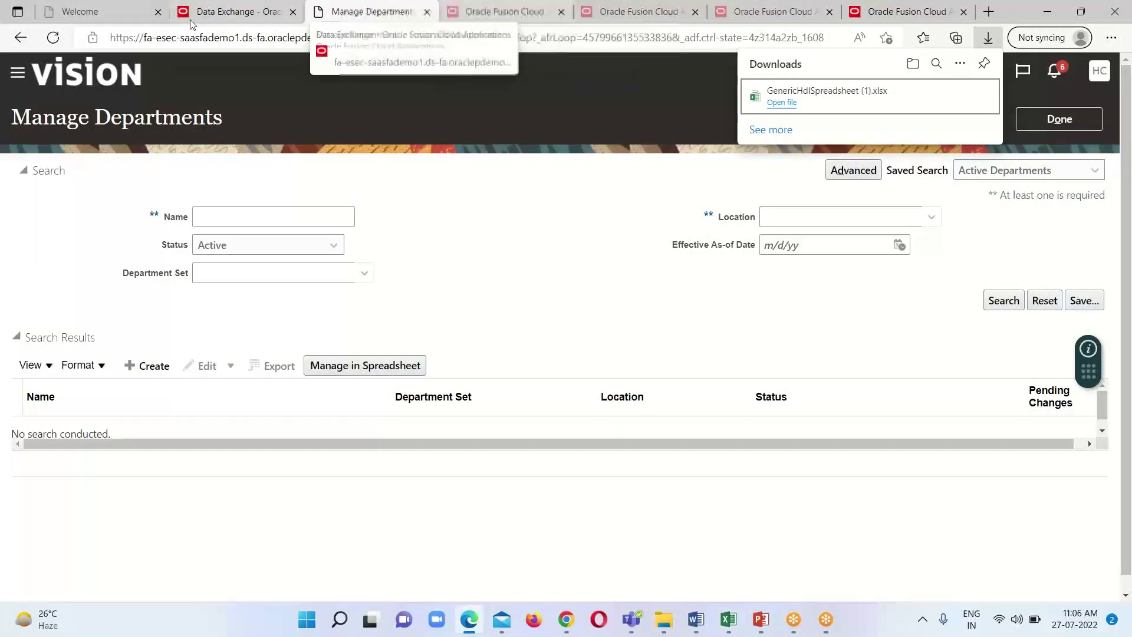
{"action": "left_click", "coordinate": [638, 89]}
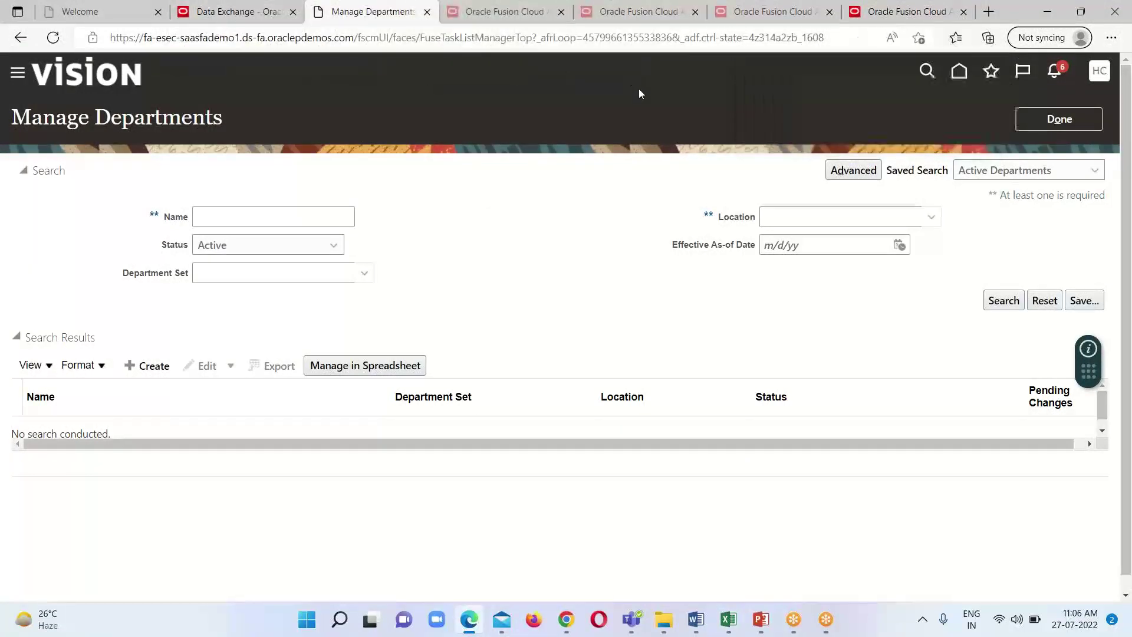
{"action": "left_click", "coordinate": [236, 12]}
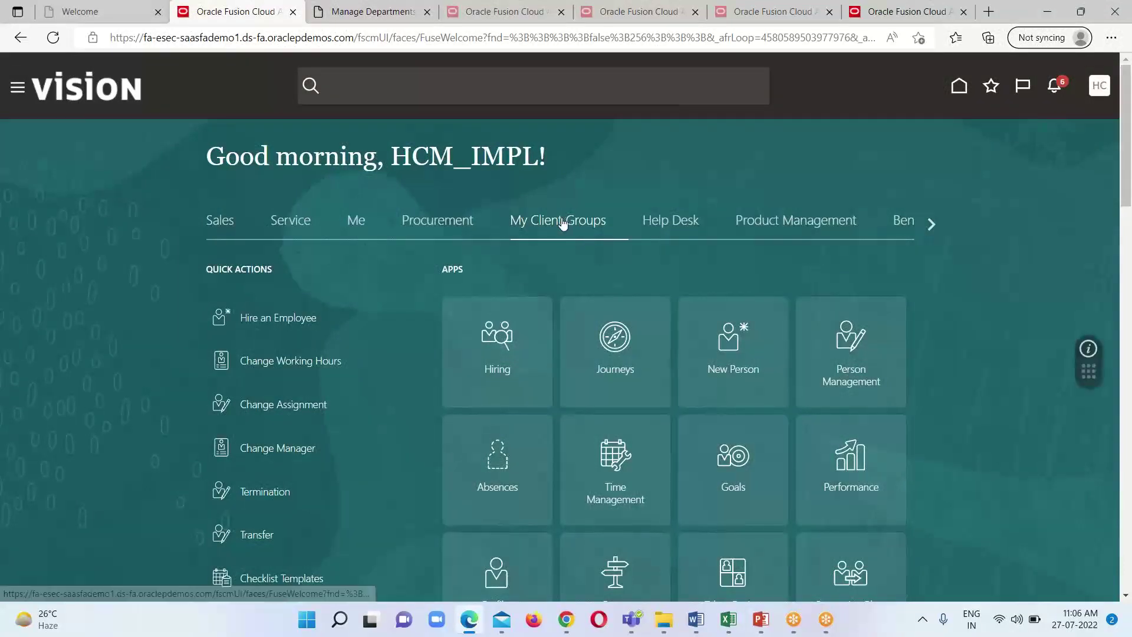
{"action": "scroll", "coordinate": [849, 377], "scroll_direction": "down", "scroll_amount": 7}
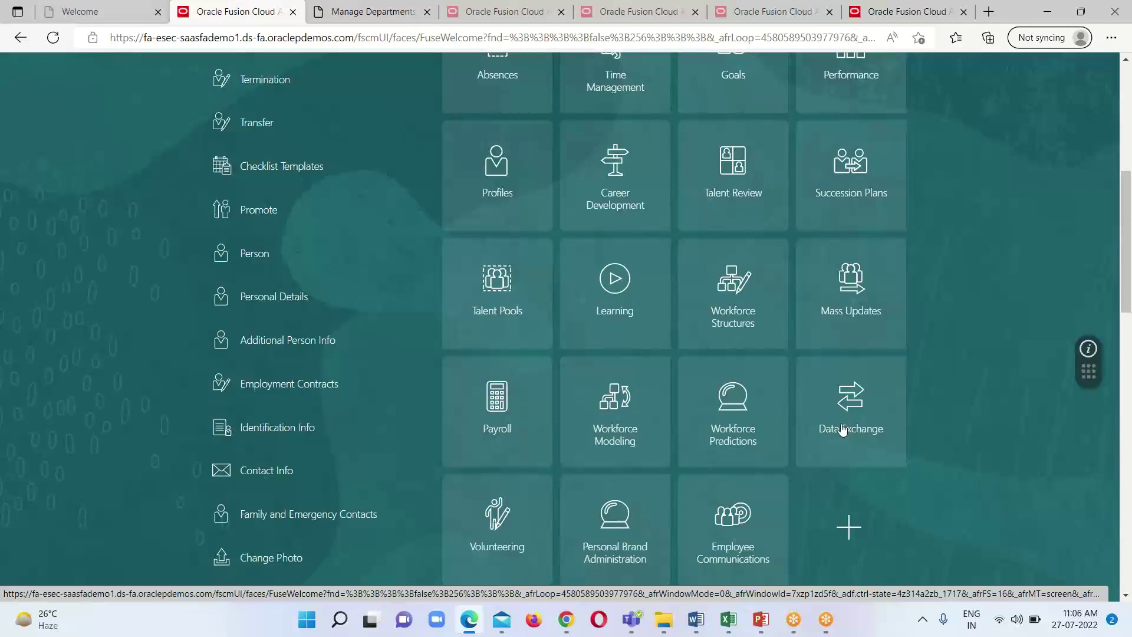
{"action": "left_click", "coordinate": [843, 430]}
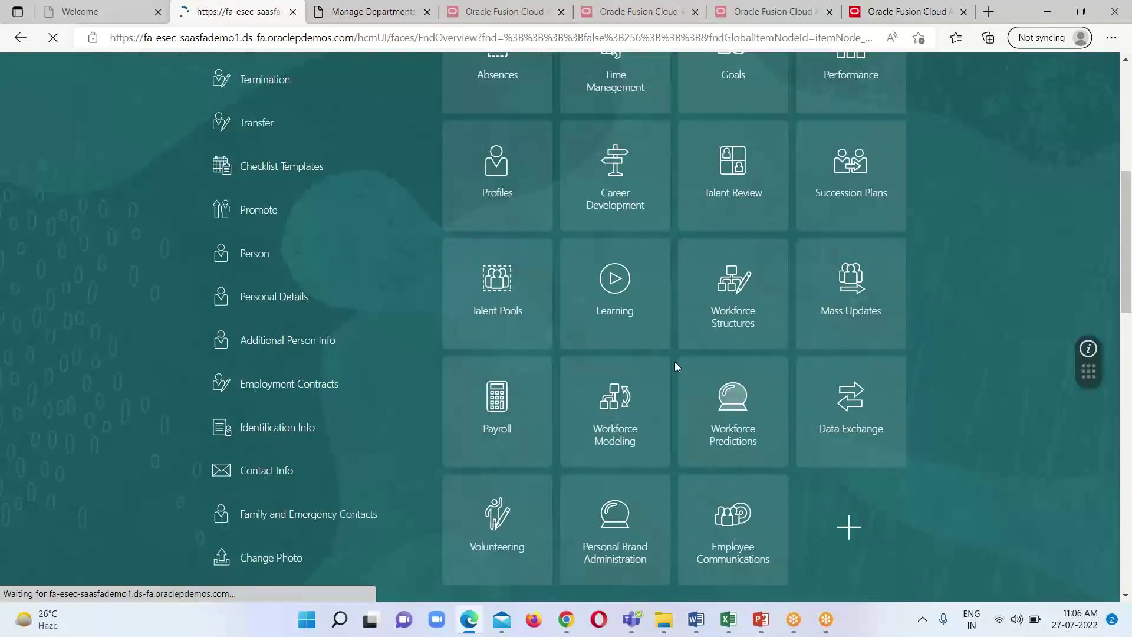
{"action": "scroll", "coordinate": [487, 378], "scroll_direction": "down", "scroll_amount": 3}
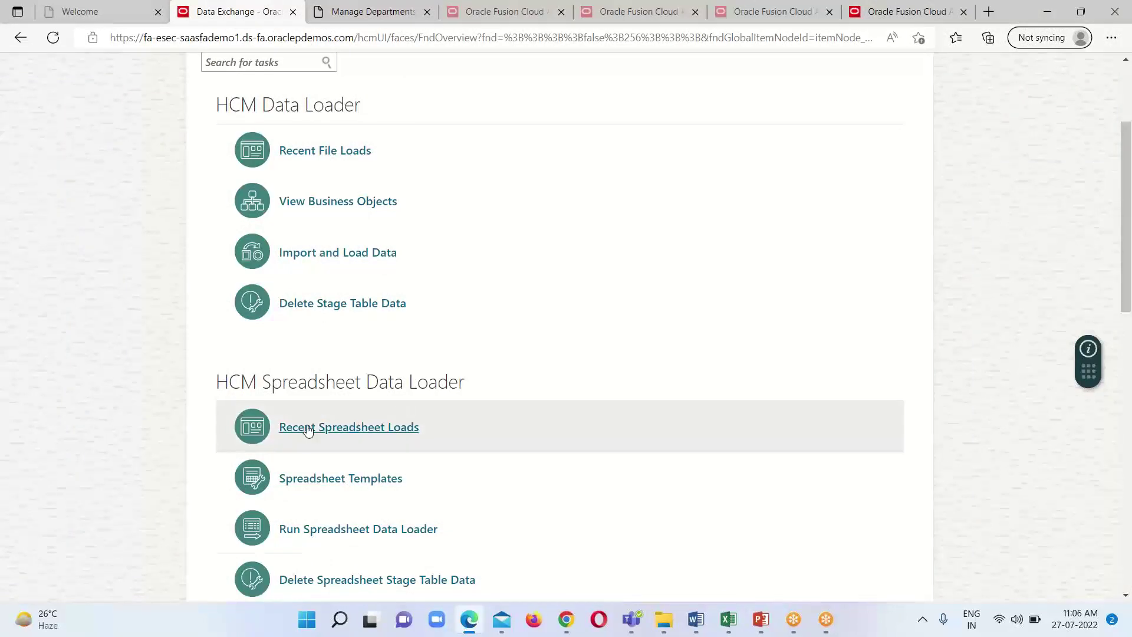
{"action": "left_click", "coordinate": [377, 429]}
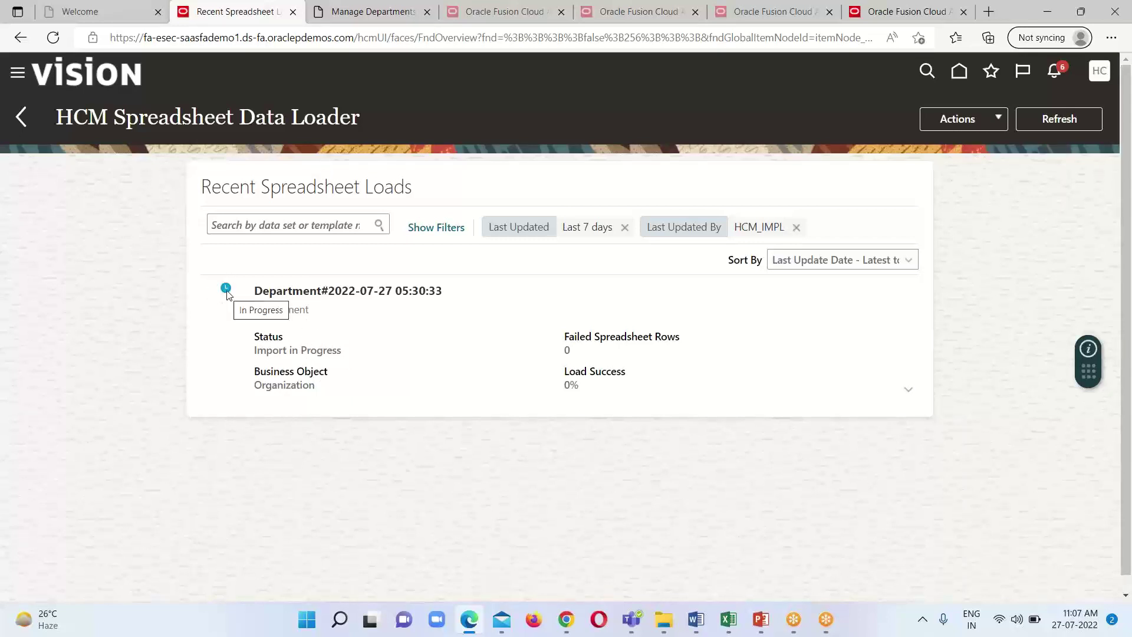
Refresh Recent Spreadsheet Loads repeatedly to check the status and load success of the Department data set
{"action": "left_click", "coordinate": [1064, 122]}
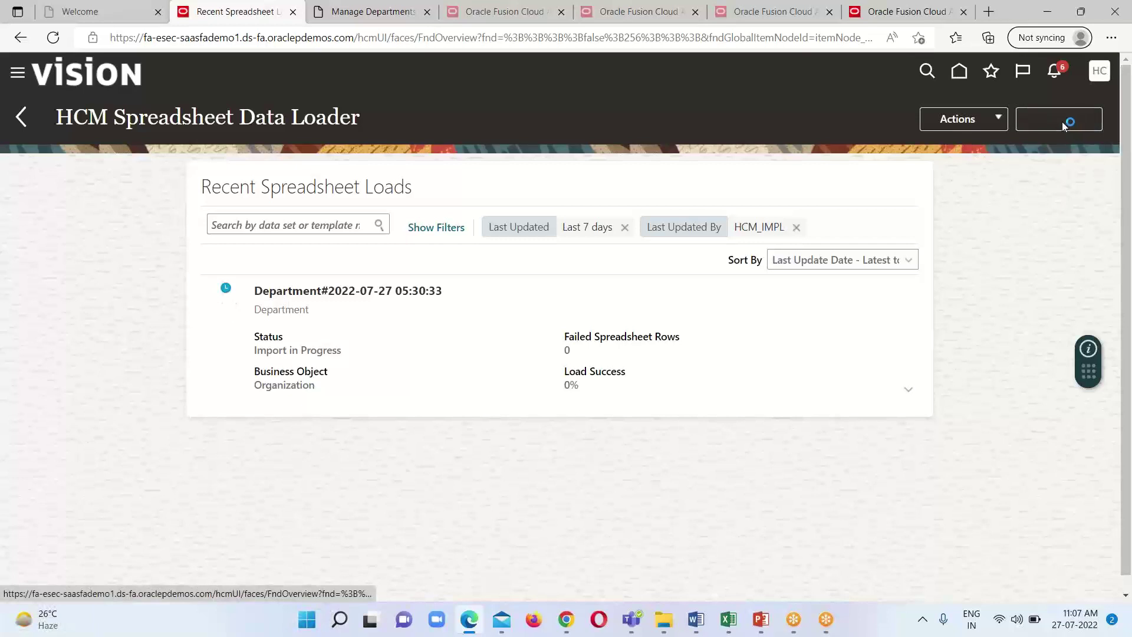
{"action": "left_click", "coordinate": [1062, 122]}
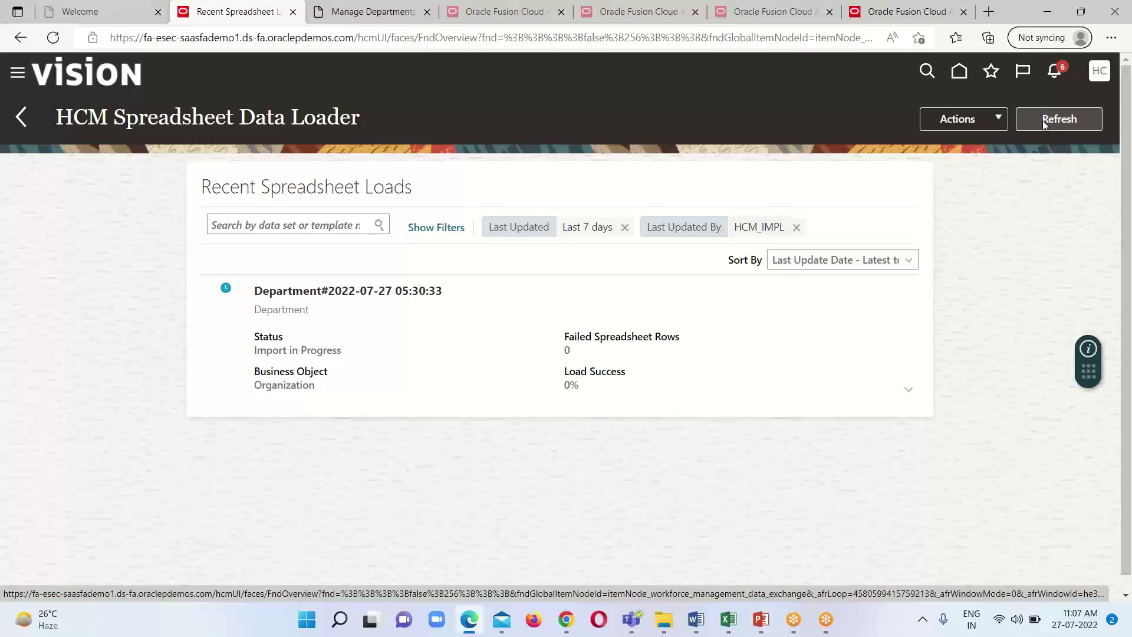
{"action": "left_click", "coordinate": [1044, 124]}
{"action": "left_click", "coordinate": [1045, 124]}
{"action": "left_click", "coordinate": [1045, 124]}
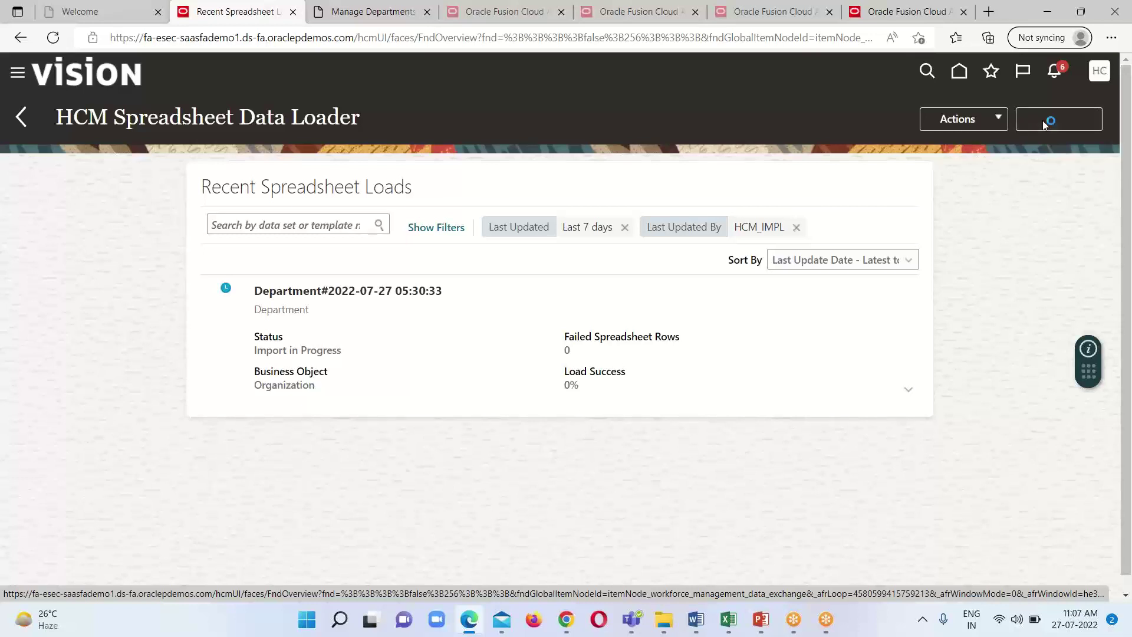
{"action": "left_click", "coordinate": [1044, 124]}
{"action": "left_click", "coordinate": [1043, 124]}
{"action": "left_click", "coordinate": [1042, 125]}
{"action": "left_click", "coordinate": [1040, 124]}
{"action": "left_click", "coordinate": [1040, 123]}
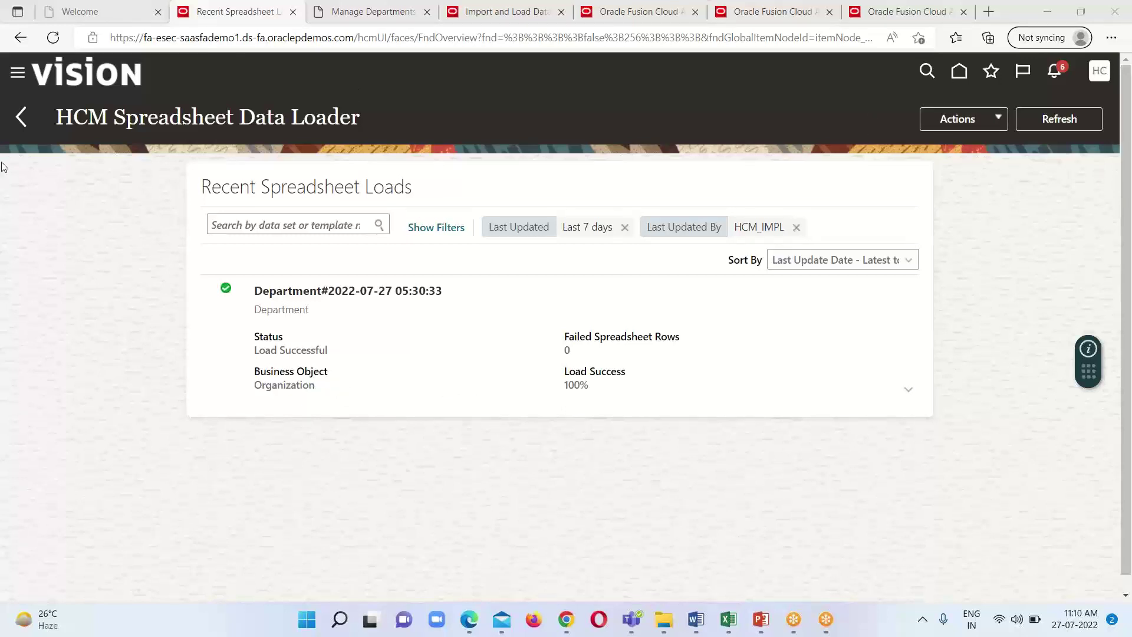
Return to Data Exchange, open Import and Load Data, and examine the Department data set's import and load results
{"action": "left_click", "coordinate": [22, 121]}
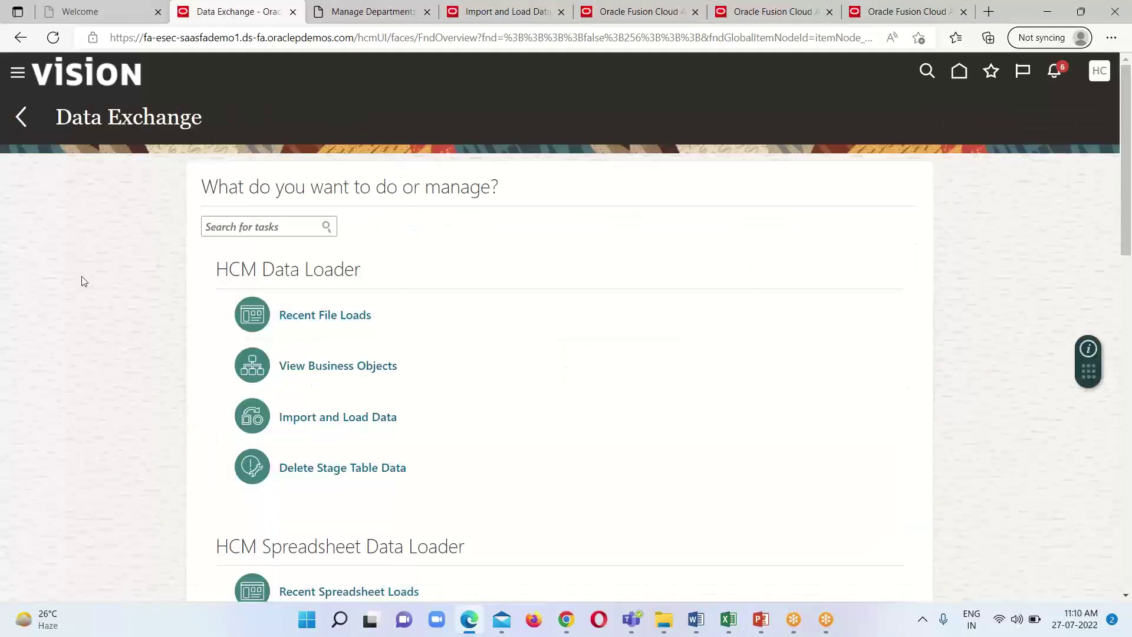
{"action": "left_click", "coordinate": [328, 417]}
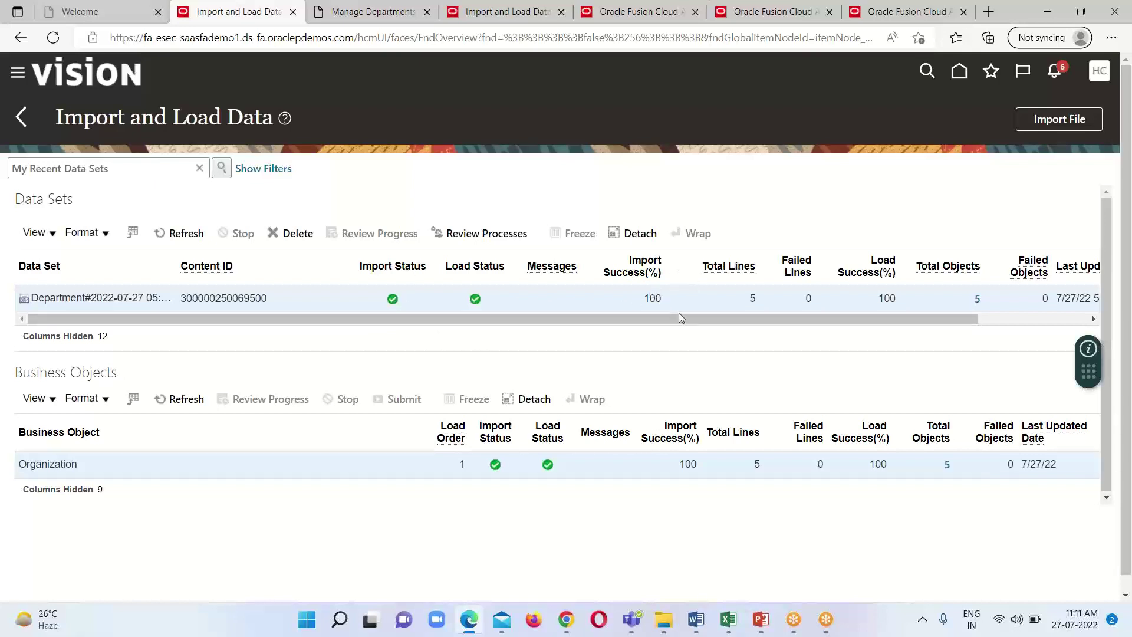
{"action": "left_click_drag", "start_coordinate": [762, 322], "coordinate": [781, 322]}
{"action": "right_click", "coordinate": [783, 322]}
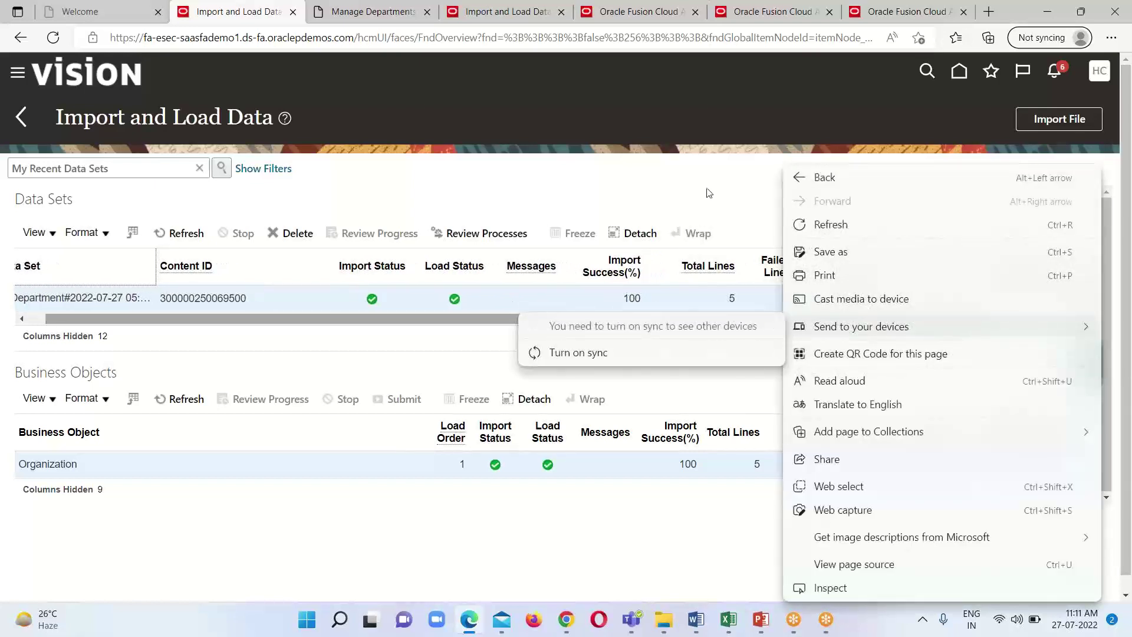
{"action": "left_click", "coordinate": [709, 193]}
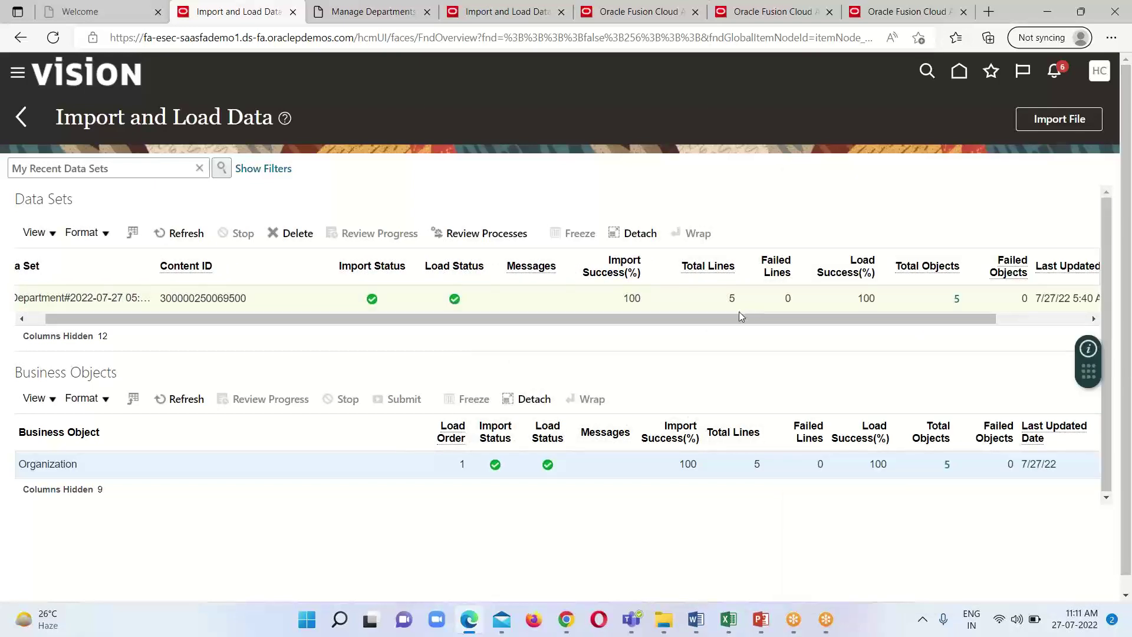
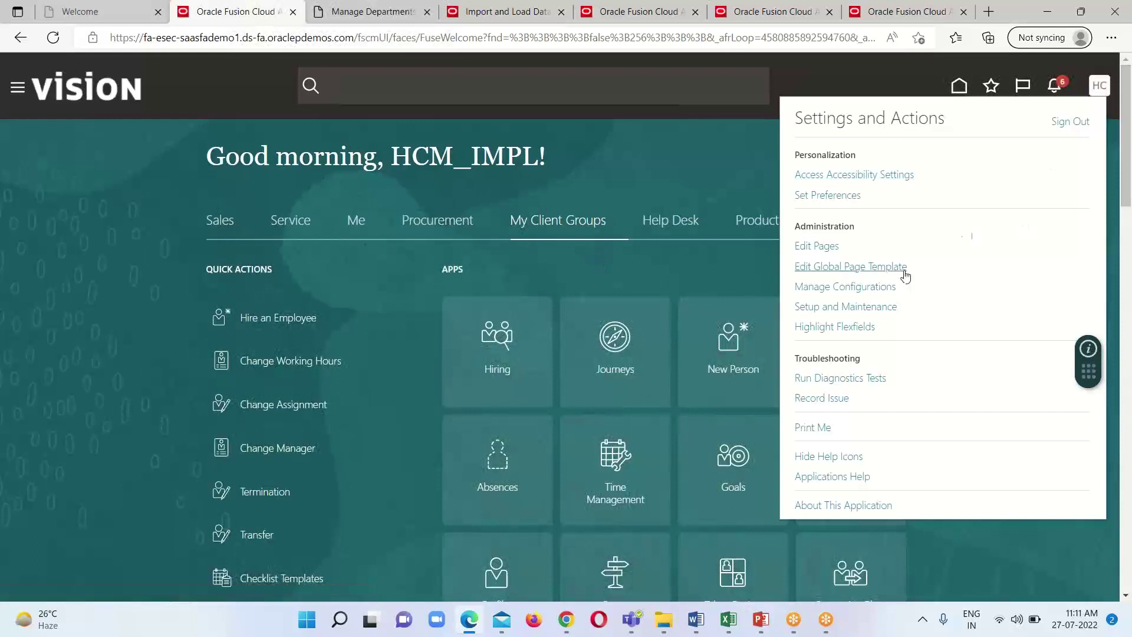
Go to Setup and Maintenance, search all tasks for "Manage Departments" and open that task
{"action": "left_click", "coordinate": [848, 306]}
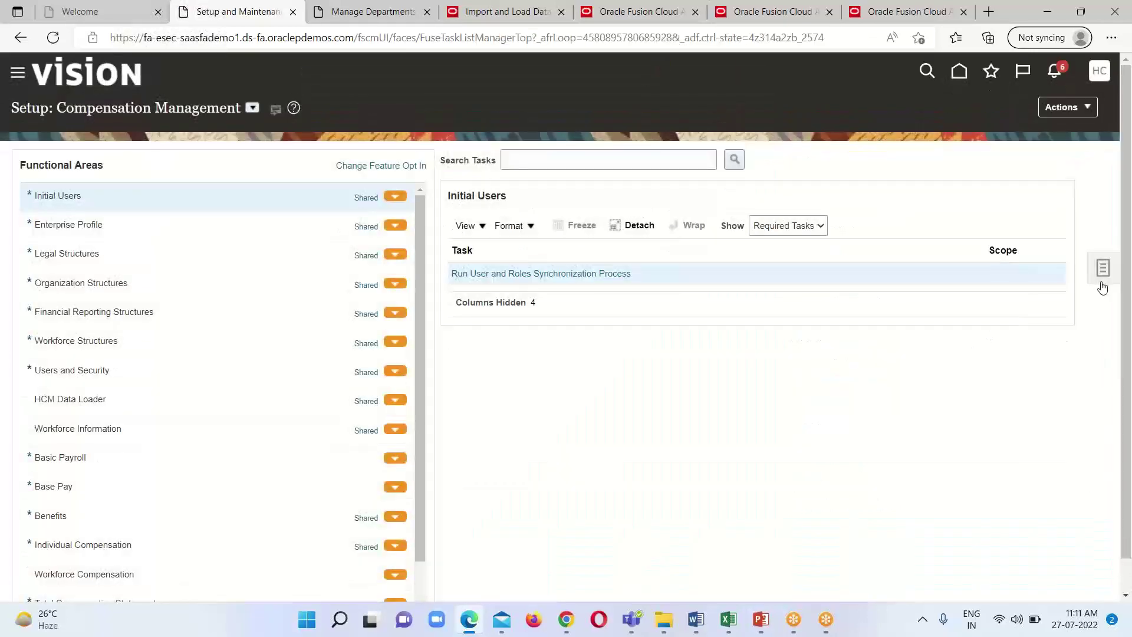
{"action": "left_click", "coordinate": [1103, 271]}
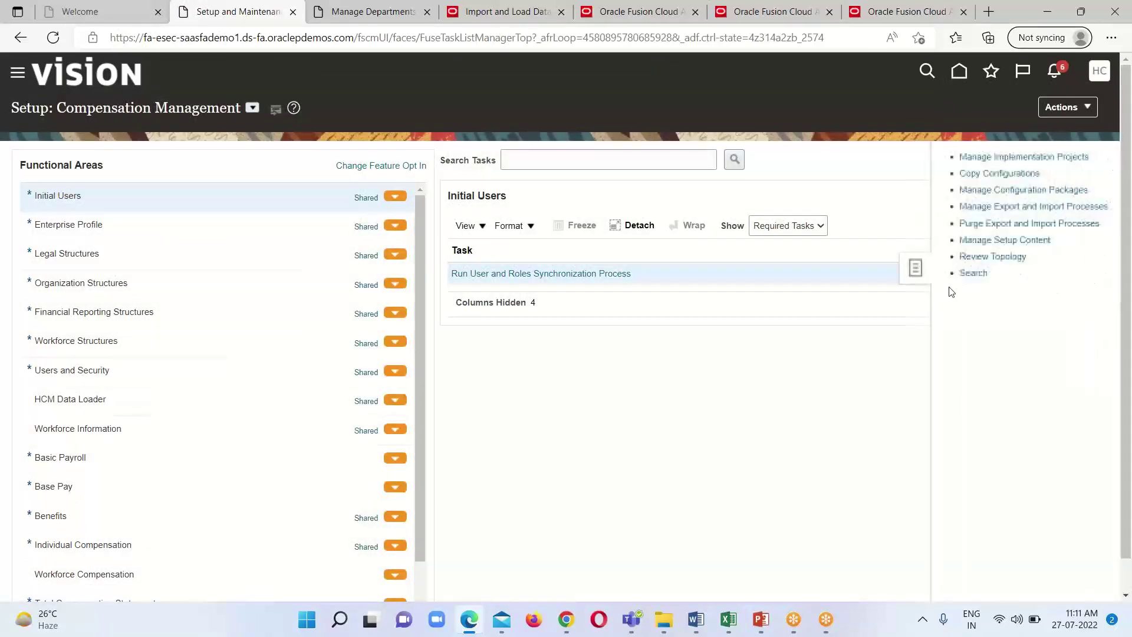
{"action": "left_click", "coordinate": [973, 274]}
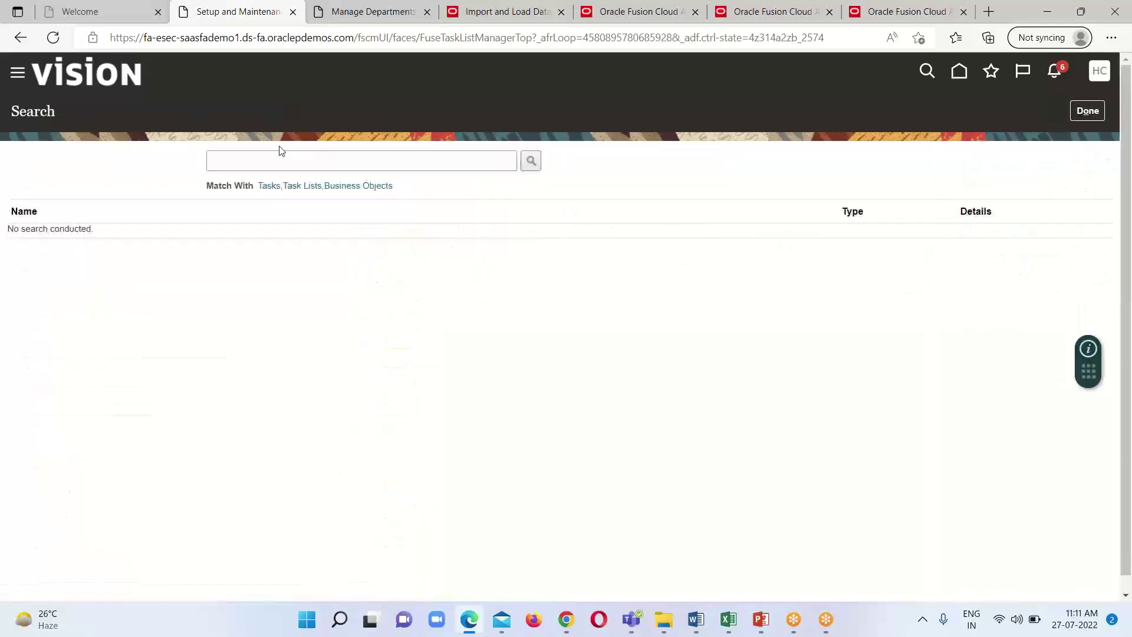
{"action": "left_click", "coordinate": [268, 158]}
{"action": "left_click", "coordinate": [258, 234]}
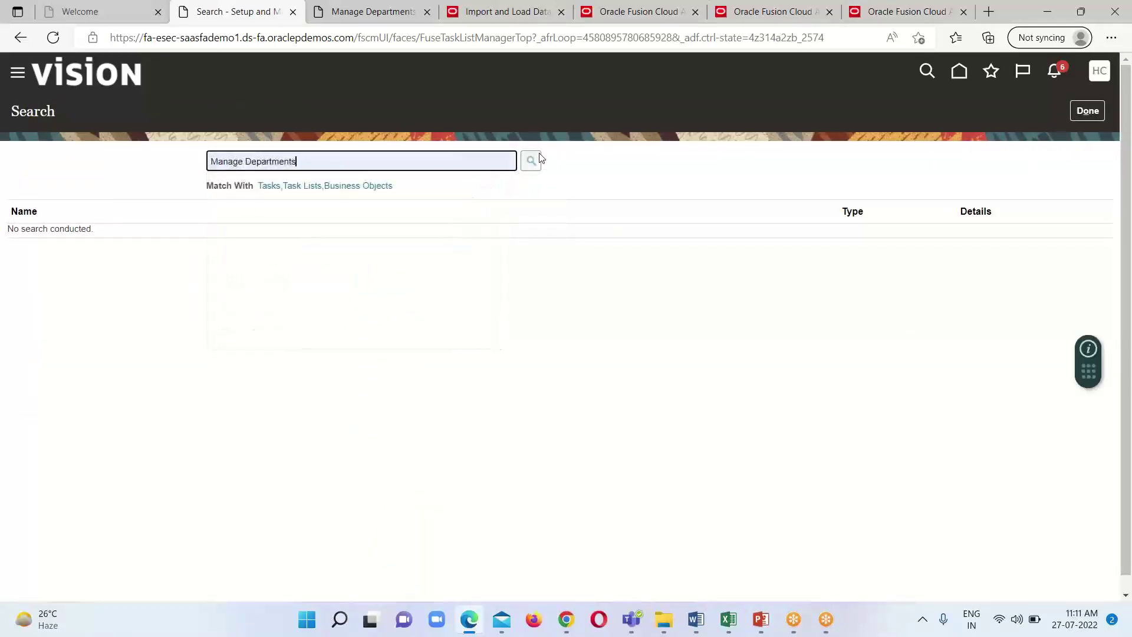
{"action": "left_click", "coordinate": [531, 161]}
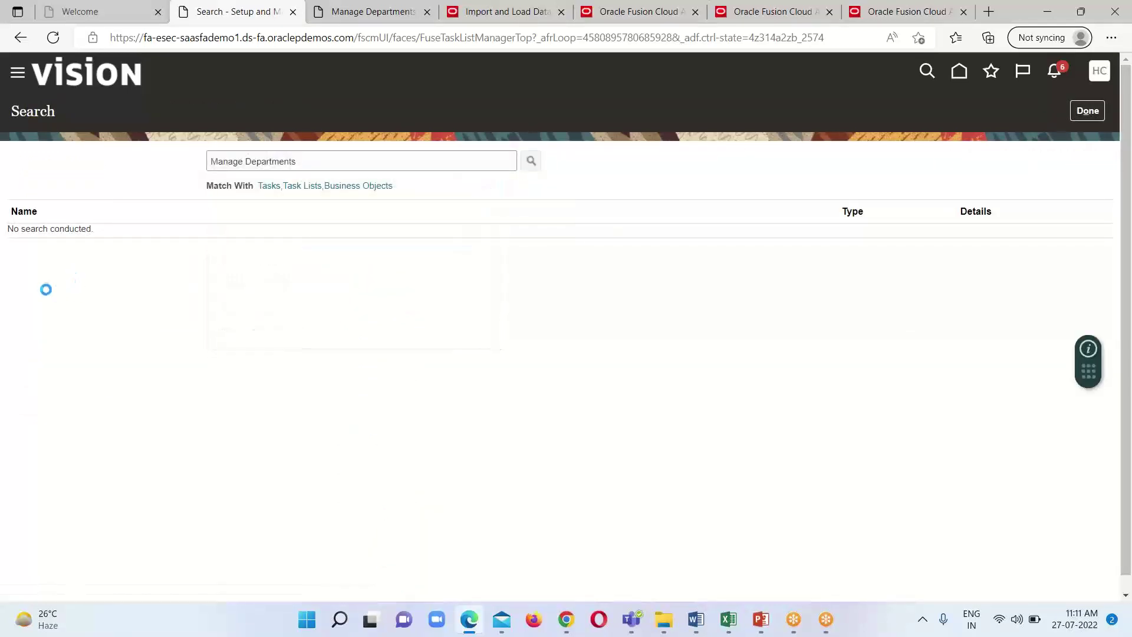
{"action": "left_click", "coordinate": [51, 238]}
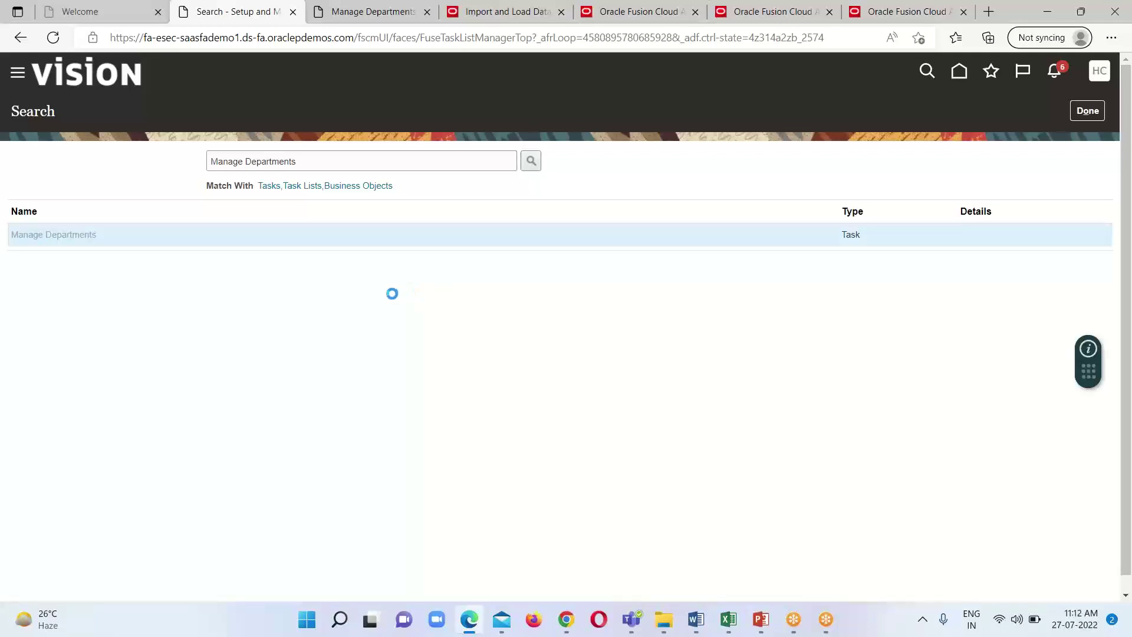
Search the active departments for the name "BISP" to verify the loaded departments
{"action": "left_click", "coordinate": [221, 214]}
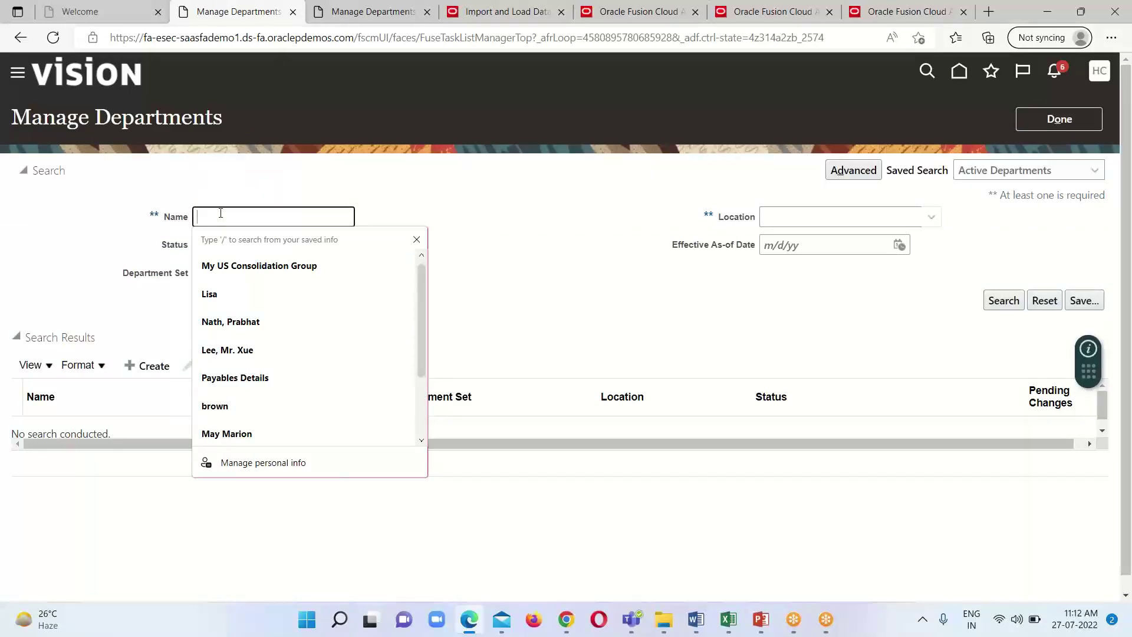
{"action": "type", "text": "BI"}
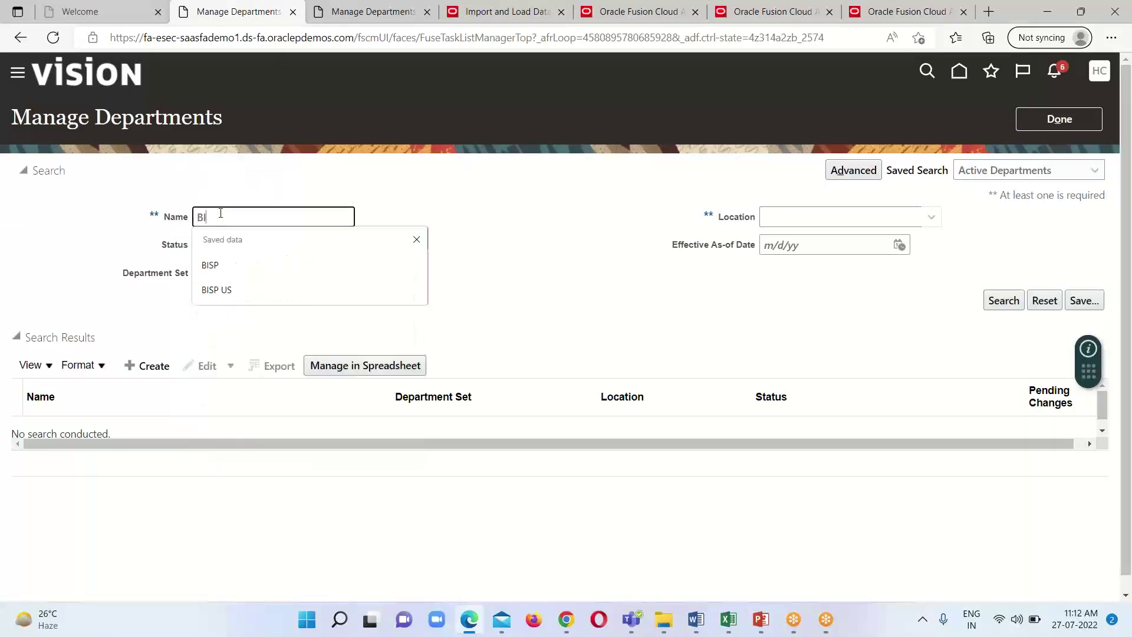
{"action": "type", "text": "SP"}
{"action": "left_click", "coordinate": [996, 303]}
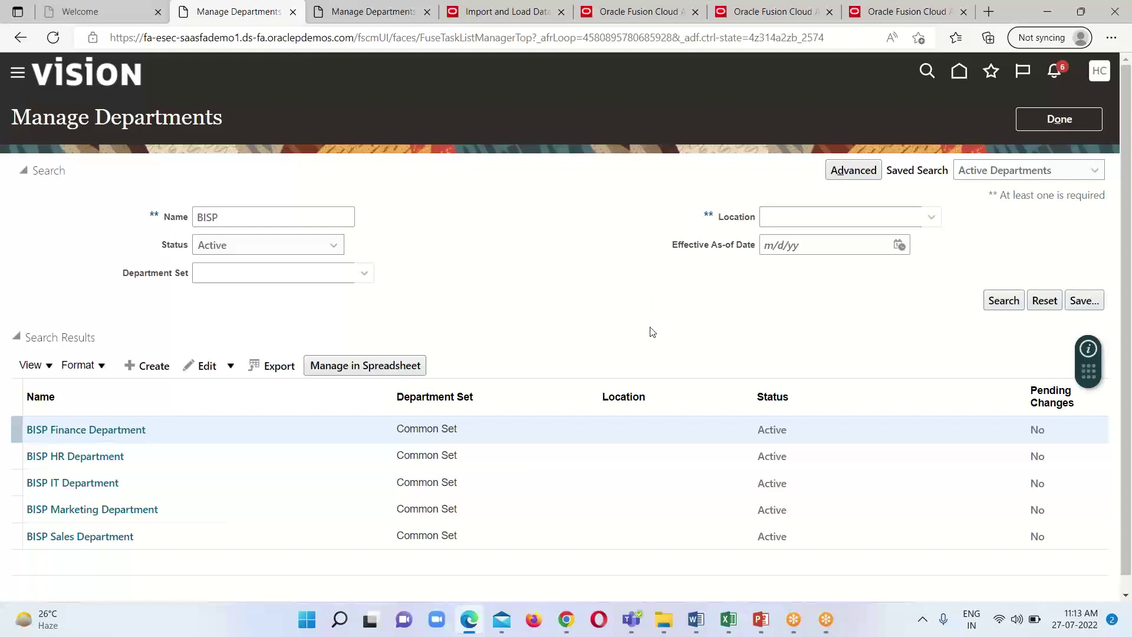
Switch to the HCM_SDL_26Jul22 presentation in PowerPoint
{"action": "mouse_move", "coordinate": [762, 619]}
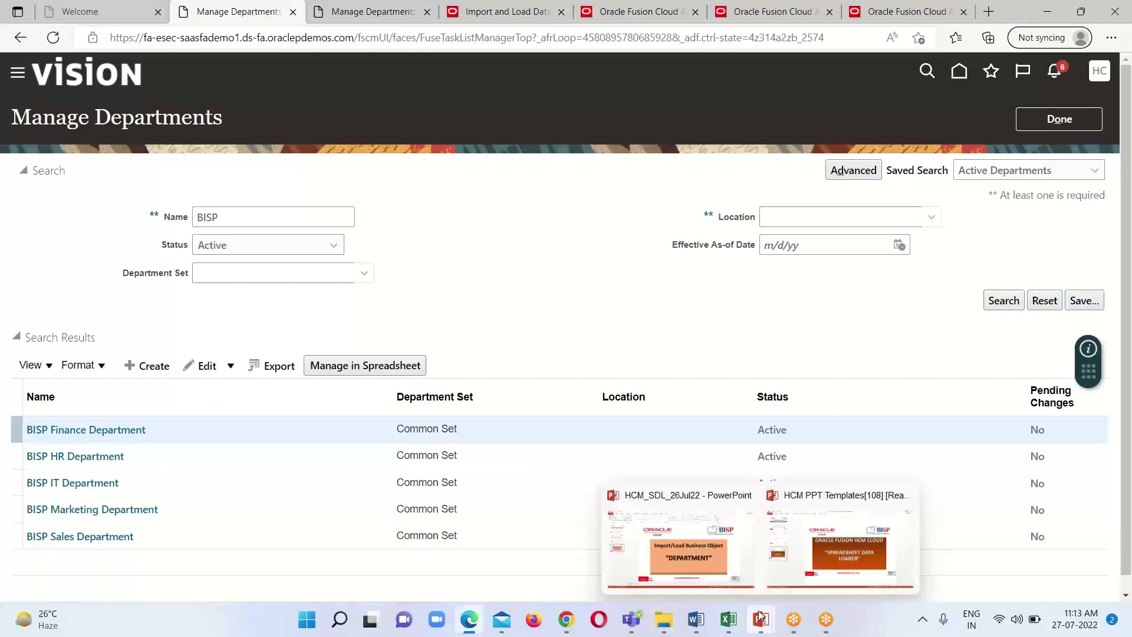
{"action": "left_click", "coordinate": [721, 568]}
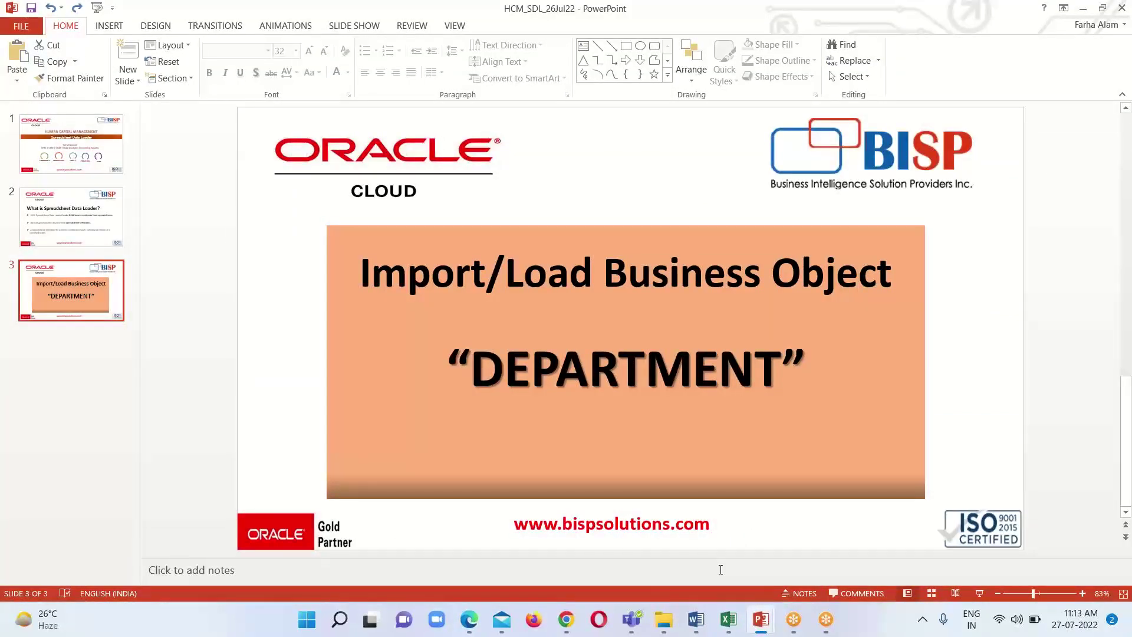